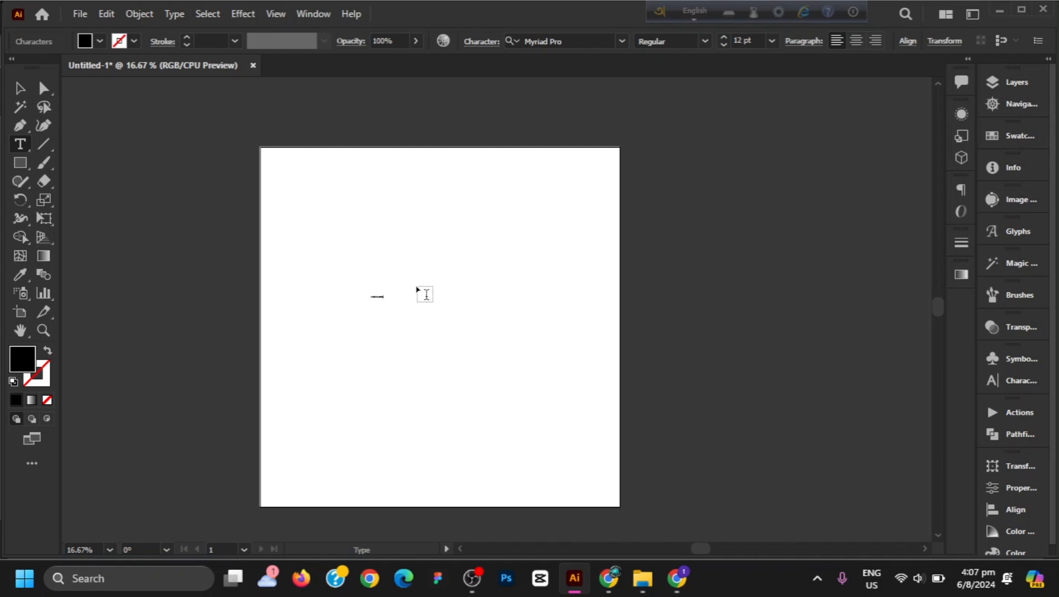
# Enlarge the "chrome effect" text to about 239 pt and split off "effect" as a separate text object below "chrome".
pyautogui.click(21, 92)
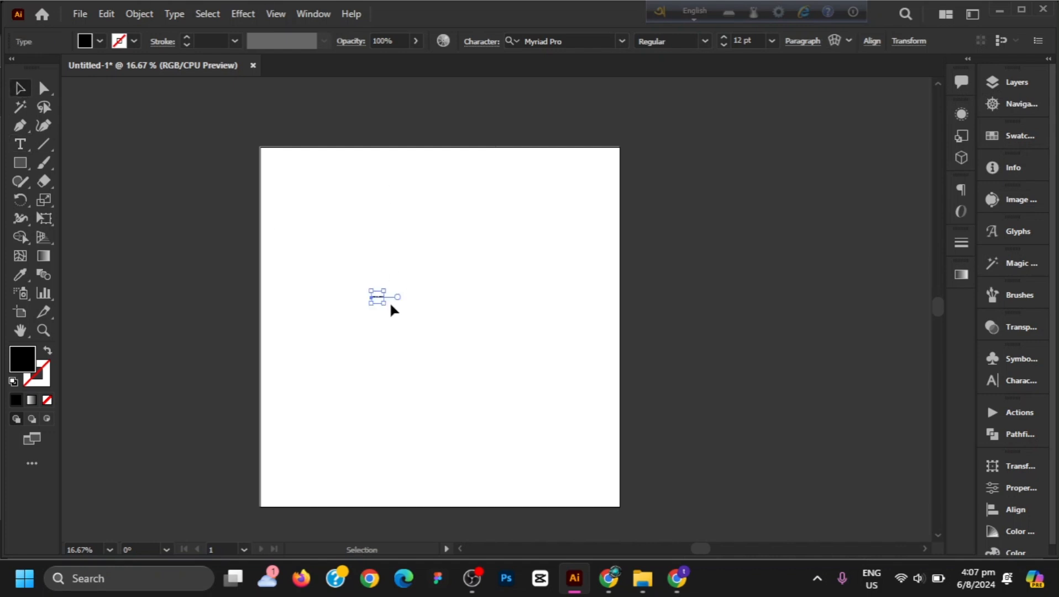
pyautogui.moveTo(387, 304); pyautogui.dragTo(579, 320)
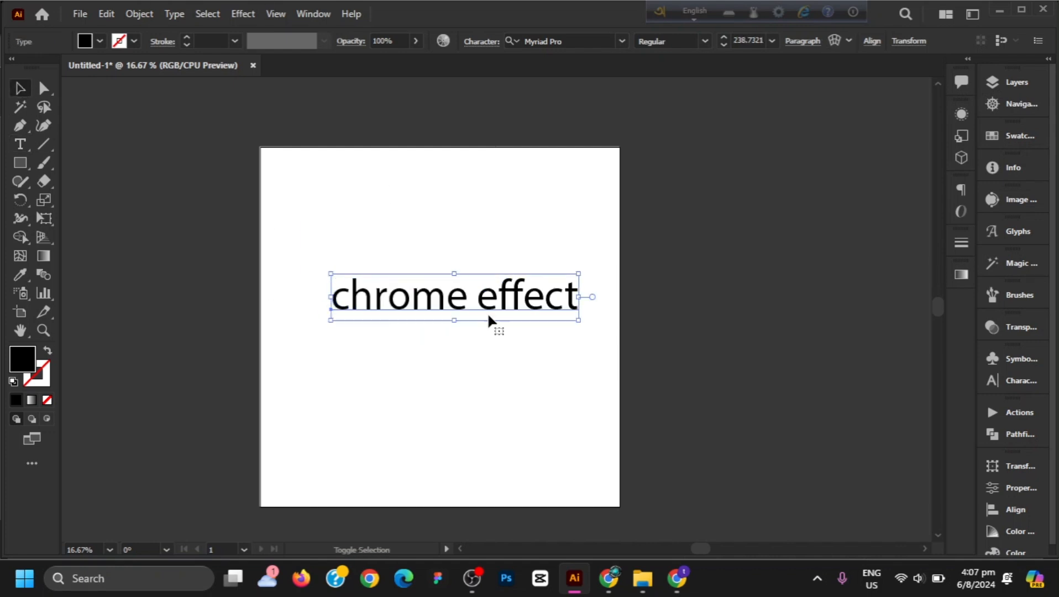
pyautogui.press('t')
pyautogui.moveTo(470, 308); pyautogui.dragTo(665, 302)
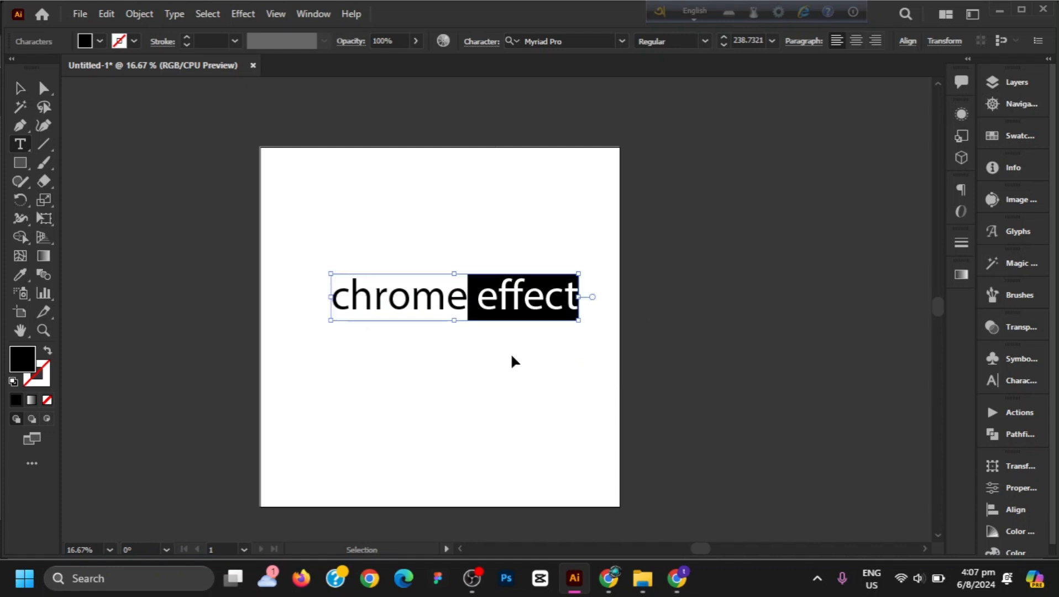
pyautogui.press('BackSpace')
pyautogui.click(420, 354)
pyautogui.write('effect')
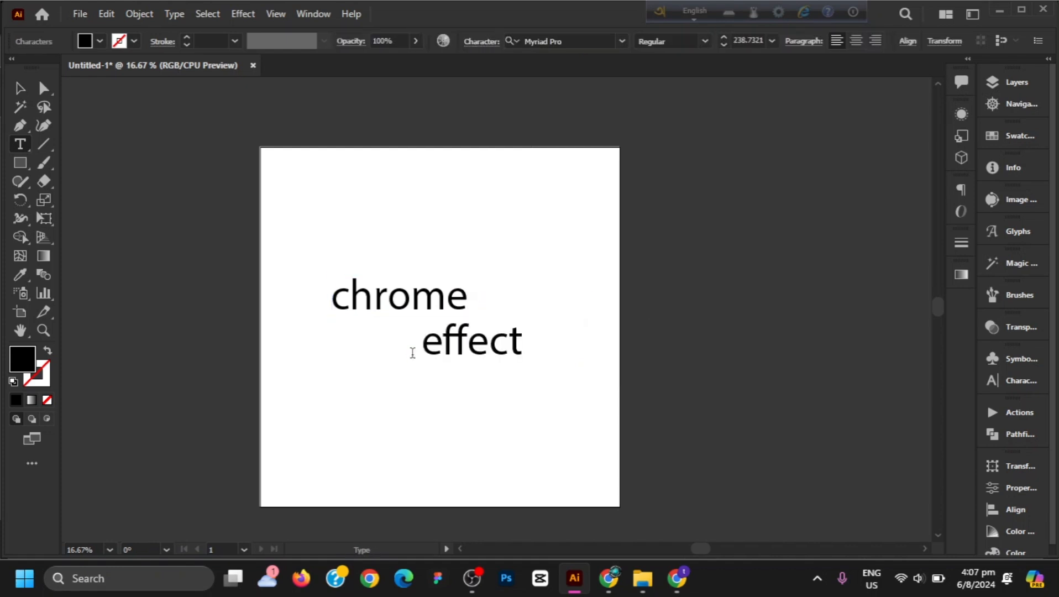
pyautogui.press('Escape')
# Centre both words horizontally on each other and enlarge them together to about 514 pt.
pyautogui.hotkey('ctrl', 'a')
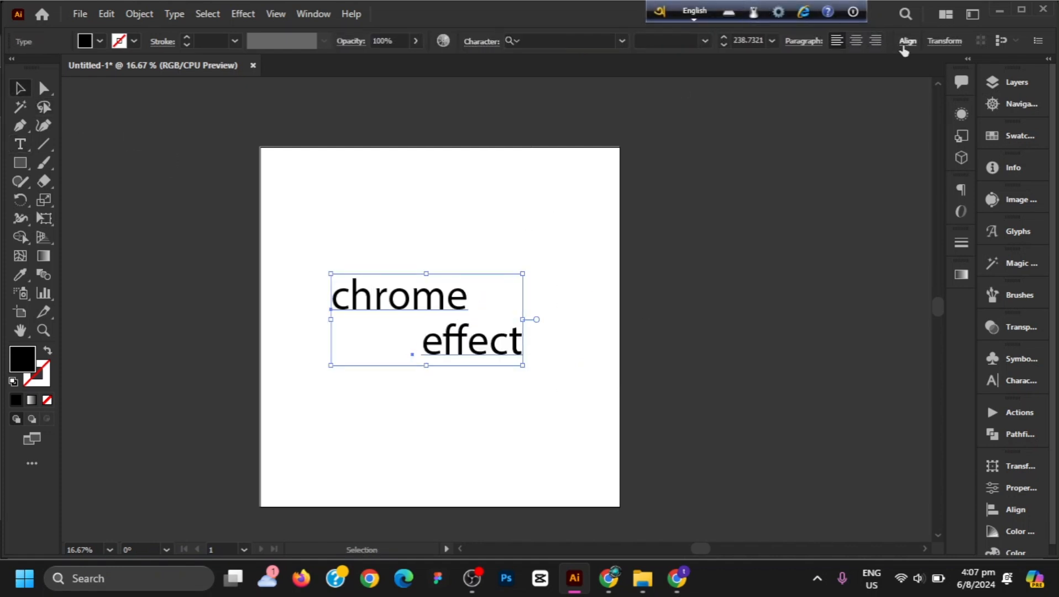
pyautogui.click(907, 41)
pyautogui.click(774, 83)
pyautogui.click(354, 241)
pyautogui.moveTo(353, 241); pyautogui.dragTo(575, 421)
pyautogui.click(634, 243)
pyautogui.moveTo(489, 191); pyautogui.dragTo(415, 445)
pyautogui.moveTo(638, 298); pyautogui.dragTo(566, 308)
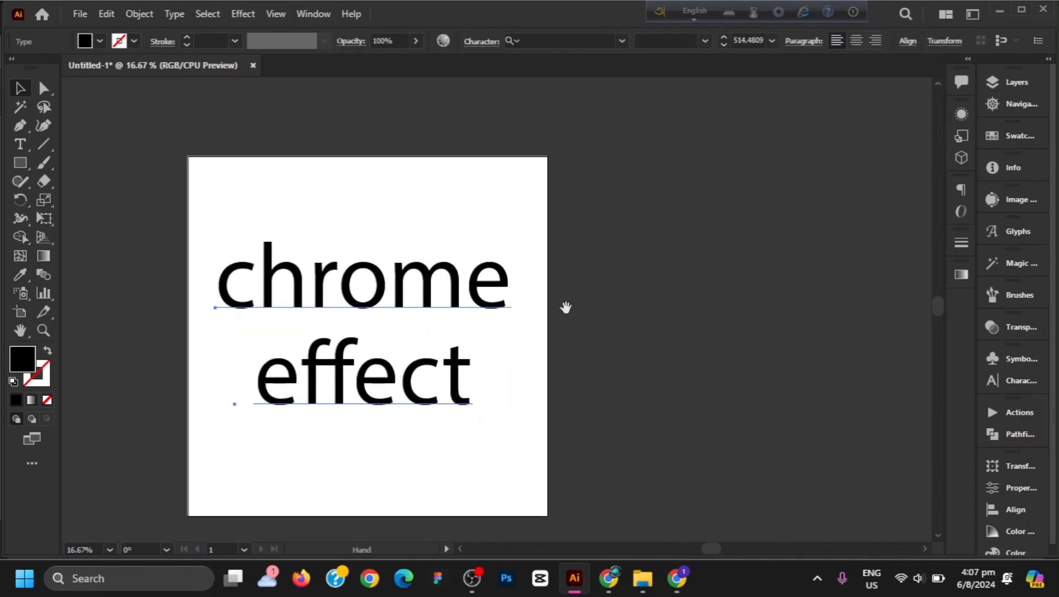
# Browse the font previews and set both words in Amos Thin Normal.
pyautogui.click(623, 40)
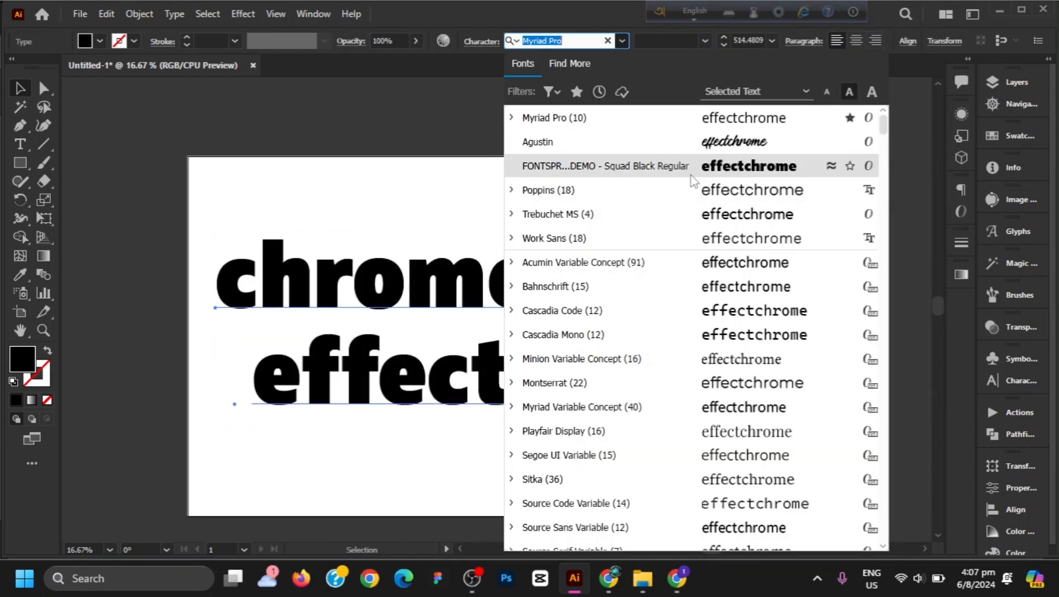
pyautogui.scroll(-4, 738, 310)
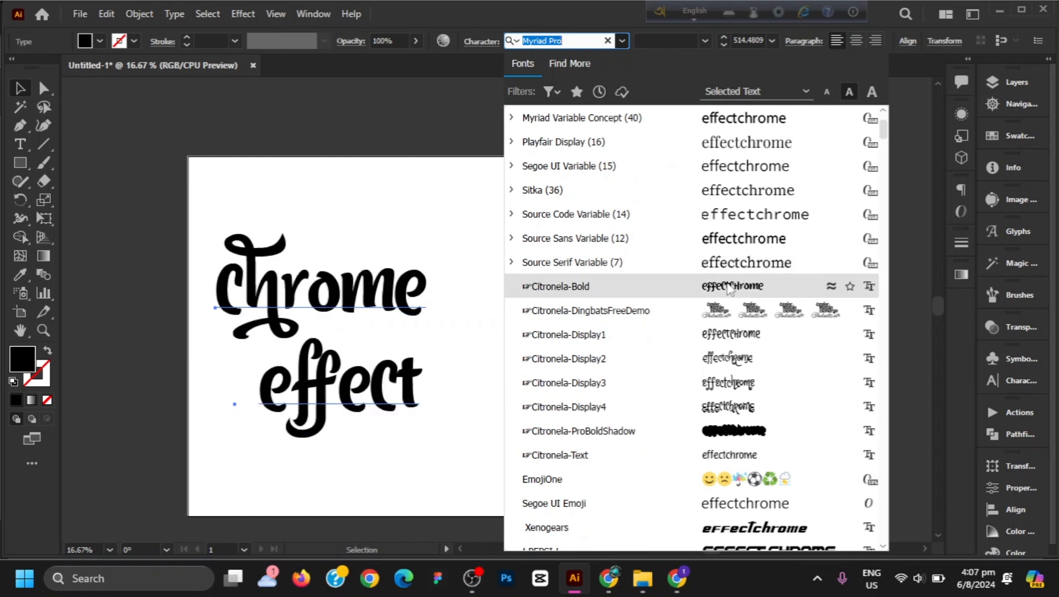
pyautogui.scroll(-3, 736, 286)
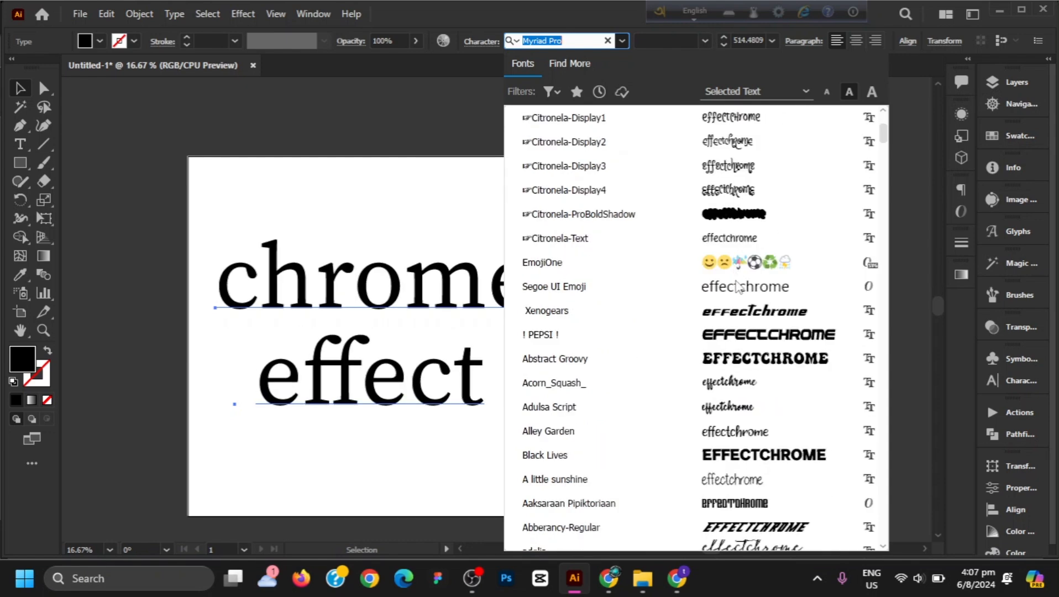
pyautogui.scroll(-3, 752, 360)
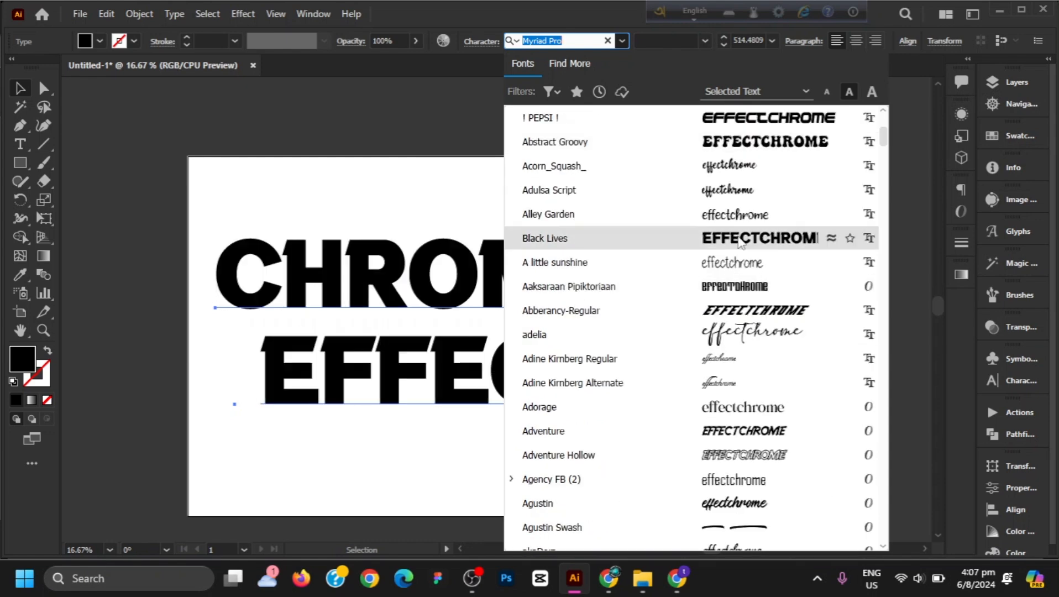
pyautogui.scroll(-3, 740, 238)
pyautogui.scroll(-3, 736, 290)
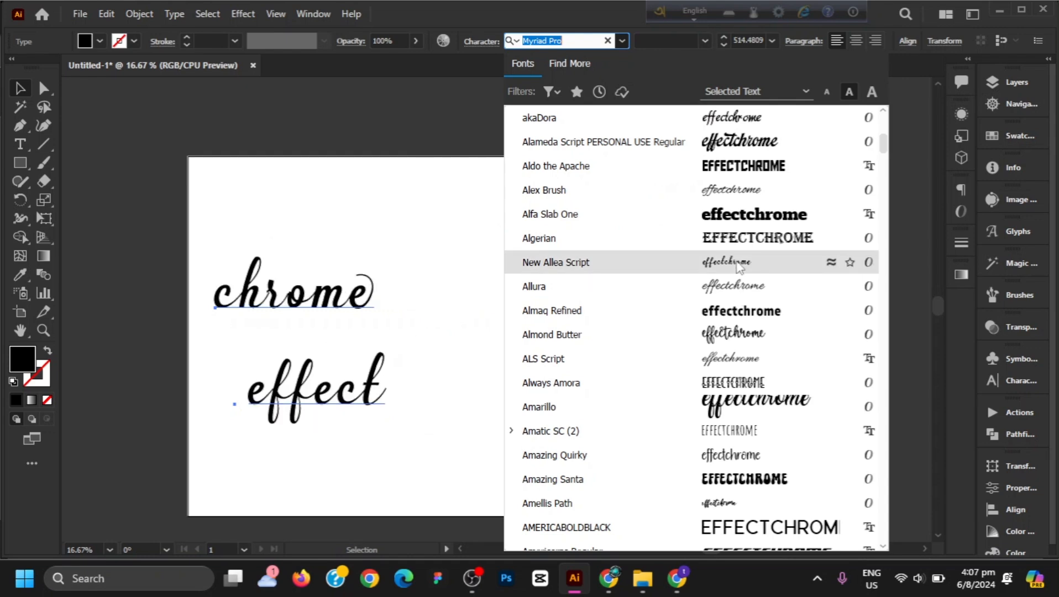
pyautogui.scroll(-5, 739, 221)
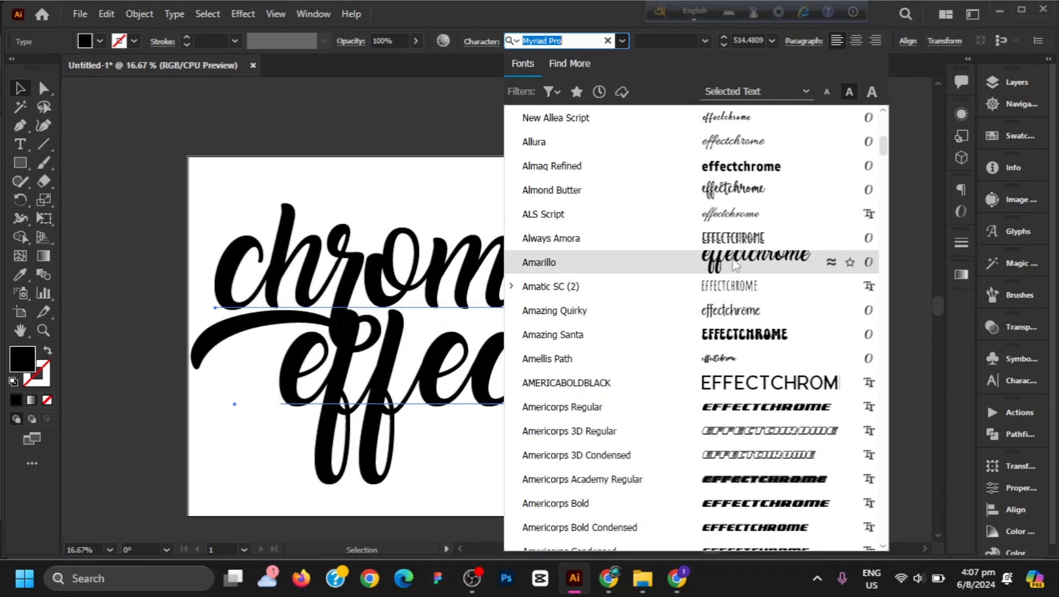
pyautogui.scroll(-3, 741, 192)
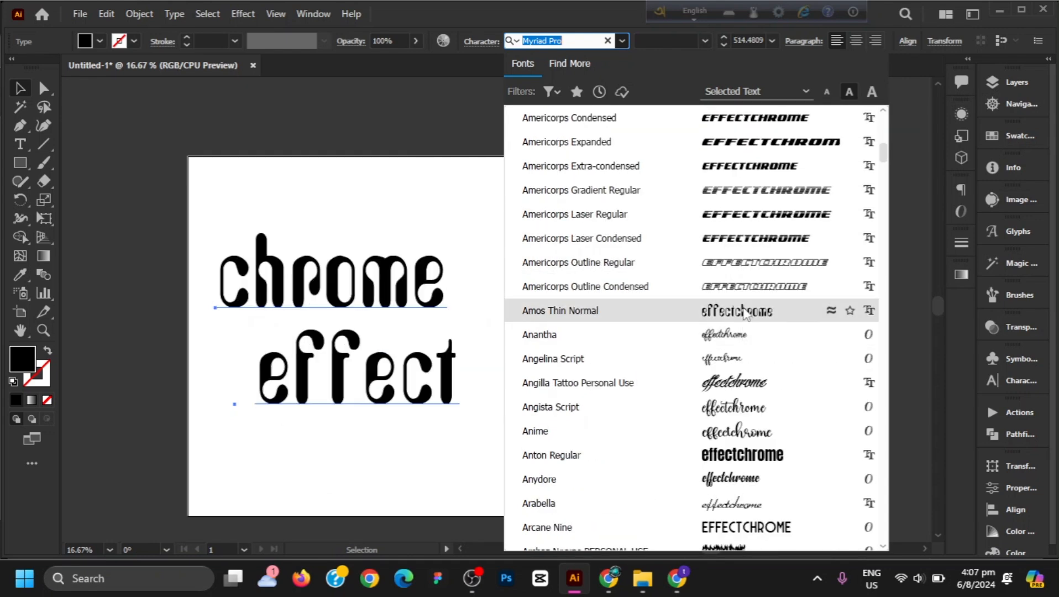
pyautogui.click(746, 313)
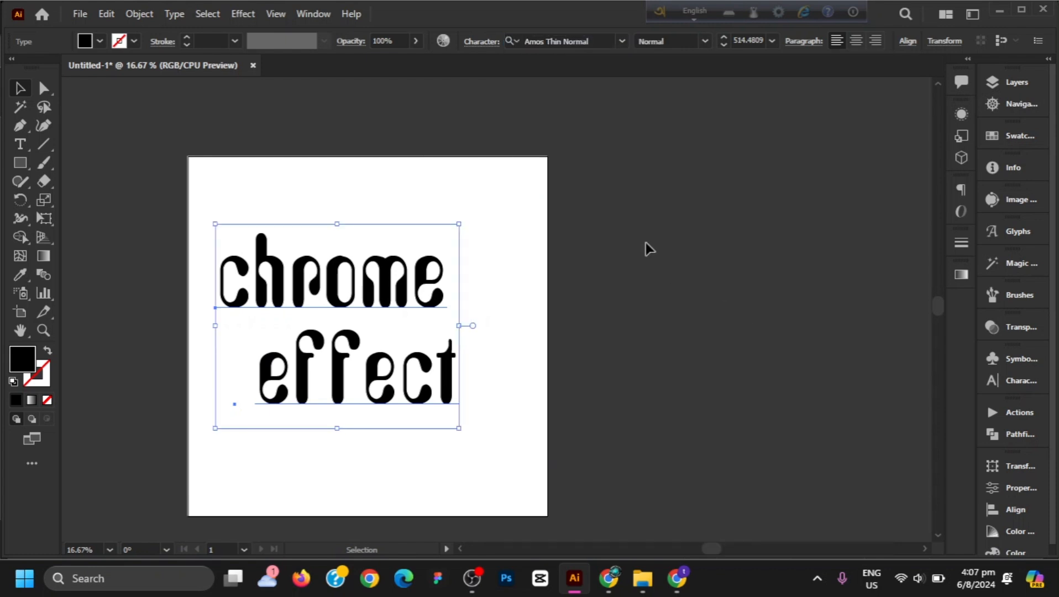
# Change the case of both words to Title Case.
pyautogui.moveTo(485, 236); pyautogui.dragTo(184, 276)
pyautogui.click(175, 17)
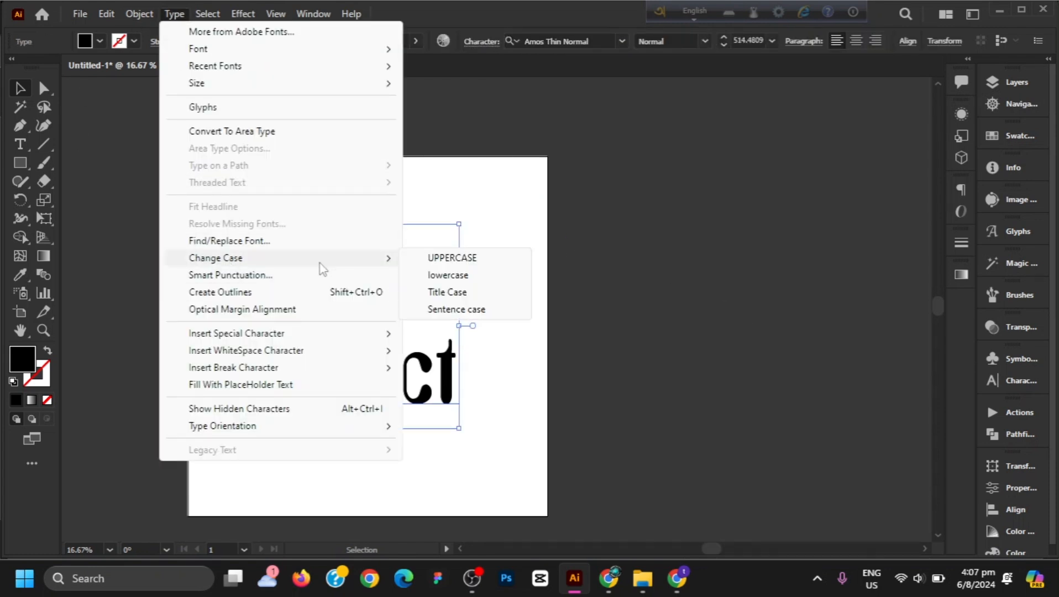
pyautogui.click(445, 294)
pyautogui.click(652, 102)
# Convert both words to UPPERCASE.
pyautogui.moveTo(489, 208); pyautogui.dragTo(347, 436)
pyautogui.click(177, 18)
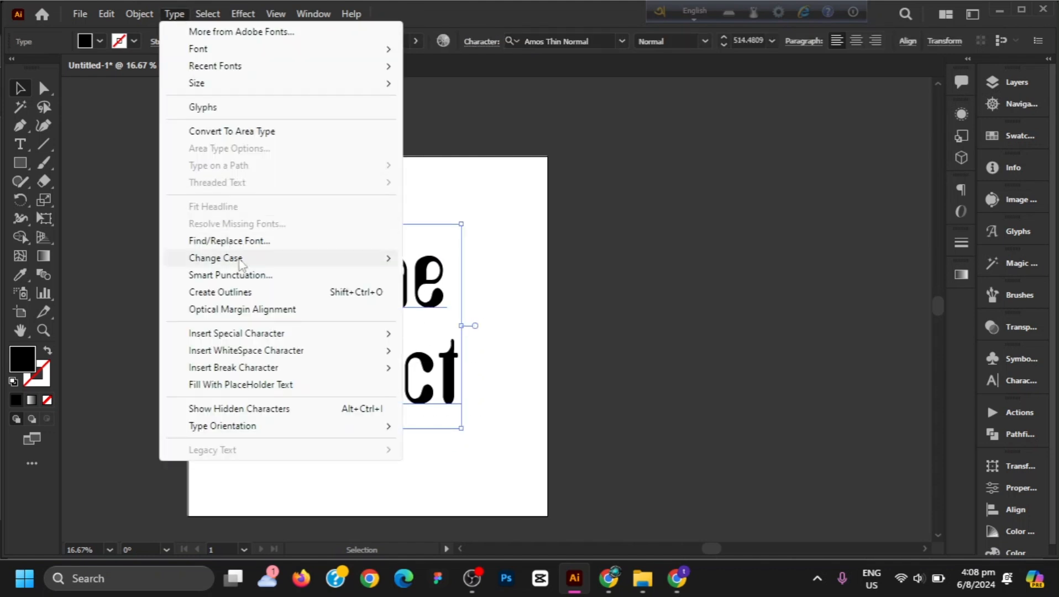
pyautogui.moveTo(238, 259)
pyautogui.click(453, 259)
pyautogui.click(568, 212)
# Align the words CHROME and EFFECT on their horizontal centres.
pyautogui.click(469, 289)
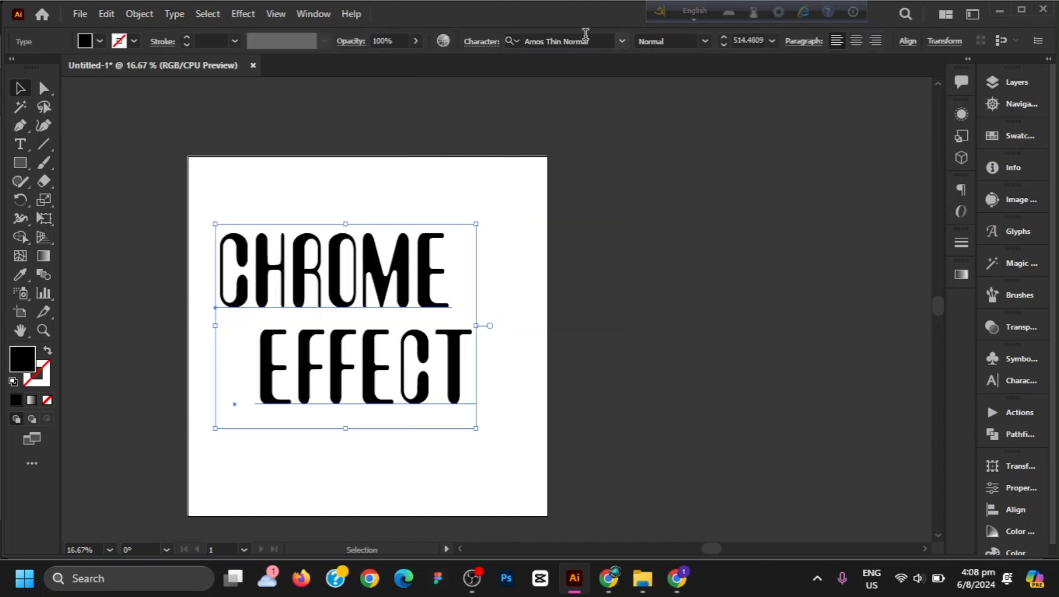
pyautogui.click(908, 41)
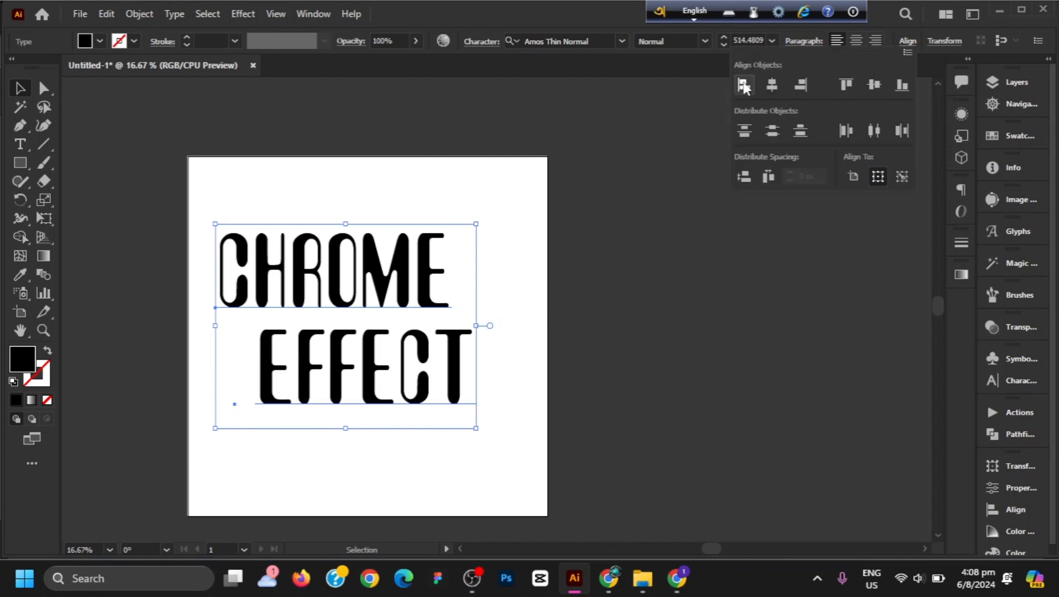
pyautogui.click(773, 84)
pyautogui.click(729, 214)
# Shrink the word EFFECT to about 368 pt and move it up close beneath CHROME.
pyautogui.click(433, 366)
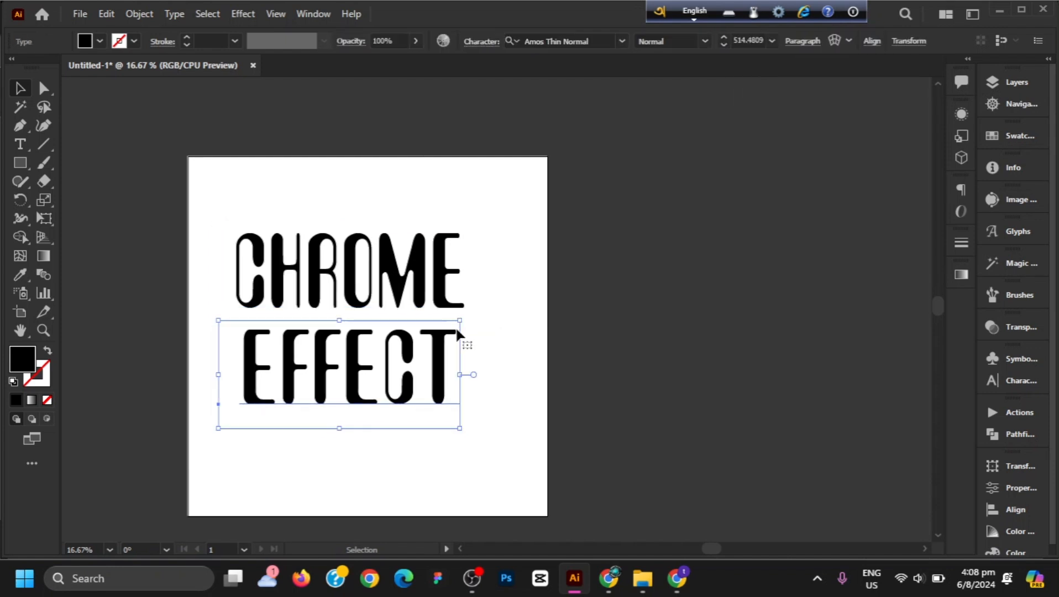
pyautogui.moveTo(462, 320); pyautogui.dragTo(427, 333)
pyautogui.hotkey('ctrl', 'shift', 'a')
pyautogui.moveTo(399, 379); pyautogui.dragTo(387, 359)
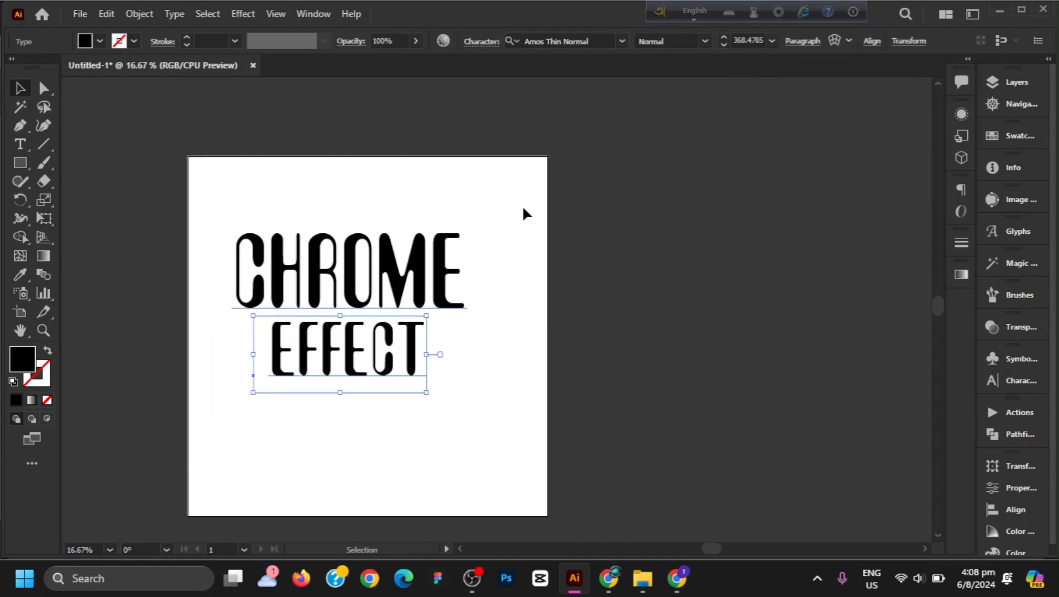
# Convert both words from live text to outlines.
pyautogui.moveTo(511, 183); pyautogui.dragTo(387, 332)
pyautogui.rightClick(525, 239)
pyautogui.click(595, 343)
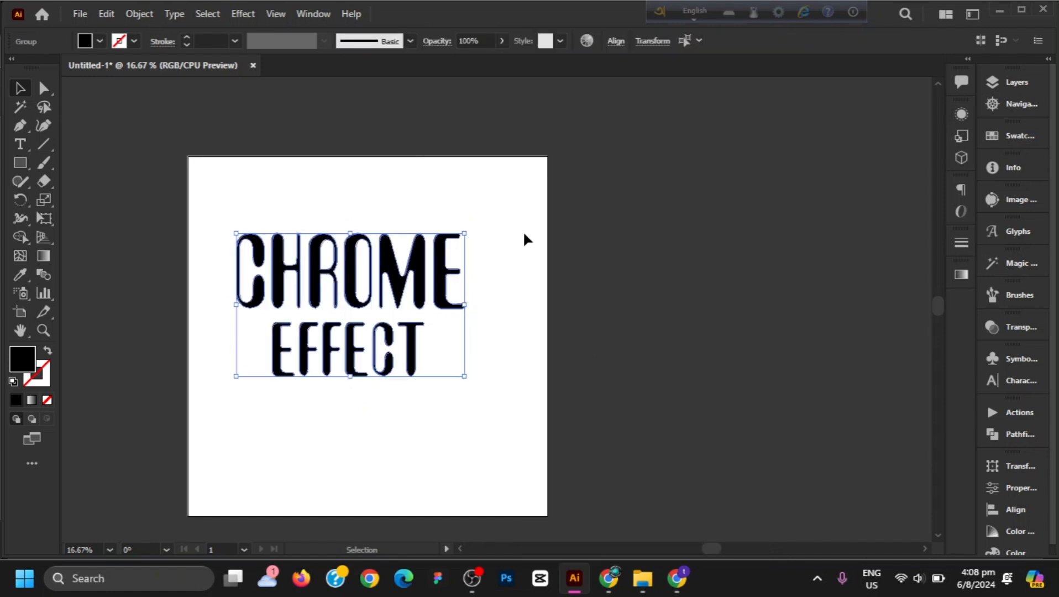
# Centre the two outlined words horizontally on each other and group them.
pyautogui.moveTo(508, 199); pyautogui.dragTo(359, 409)
pyautogui.click(616, 40)
pyautogui.click(483, 90)
pyautogui.moveTo(494, 154); pyautogui.dragTo(366, 422)
pyautogui.rightClick(525, 252)
pyautogui.click(578, 396)
pyautogui.click(625, 253)
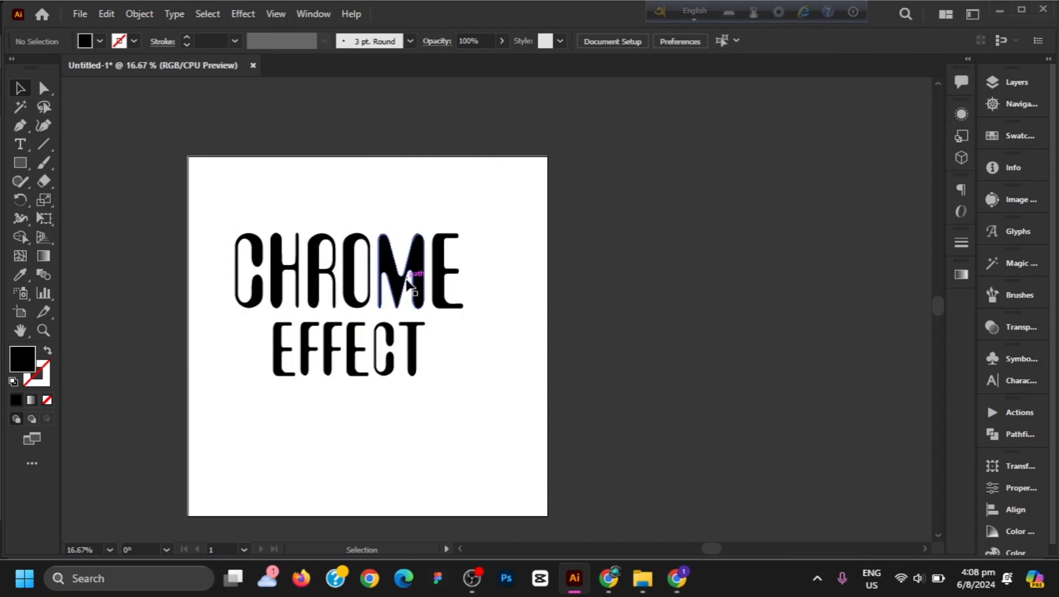
# Centre the grouped lettering horizontally and vertically on the artboard.
pyautogui.click(409, 279)
pyautogui.click(669, 41)
pyautogui.click(734, 41)
pyautogui.click(706, 242)
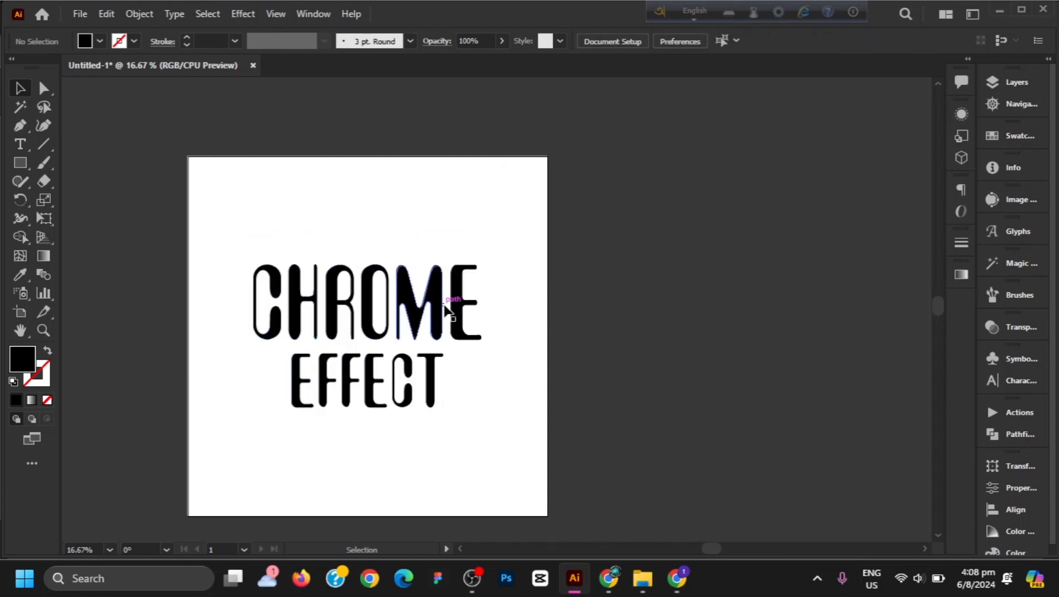
# Enlarge the grouped lettering slightly from its centre.
pyautogui.click(447, 312)
pyautogui.moveTo(485, 335); pyautogui.dragTo(497, 336)
pyautogui.click(685, 295)
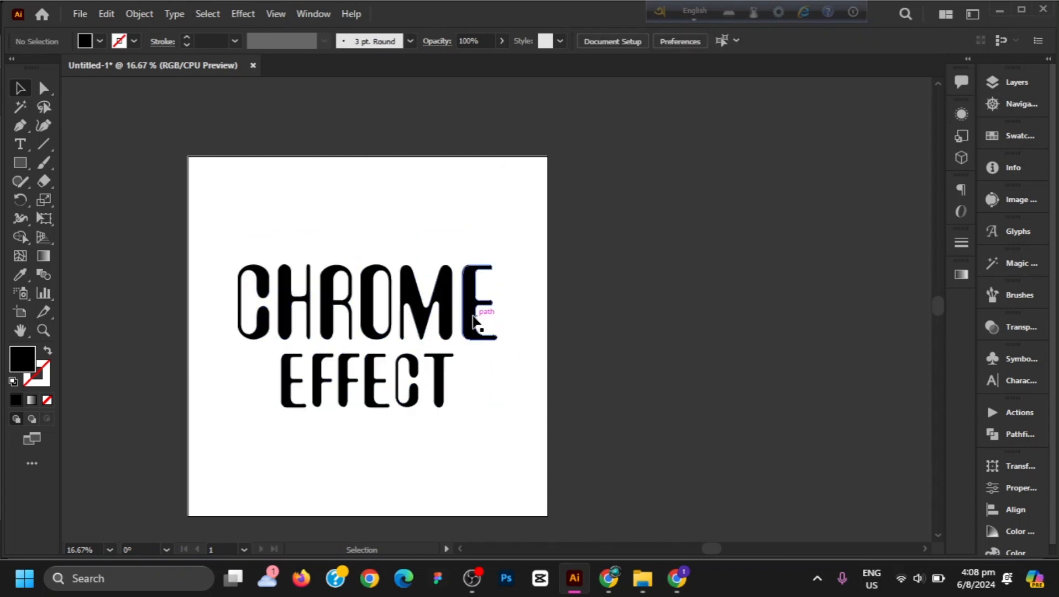
# Apply a horizontal Arch warp to the grouped lettering with a bend gentler than 50%.
pyautogui.click(474, 322)
pyautogui.click(243, 14)
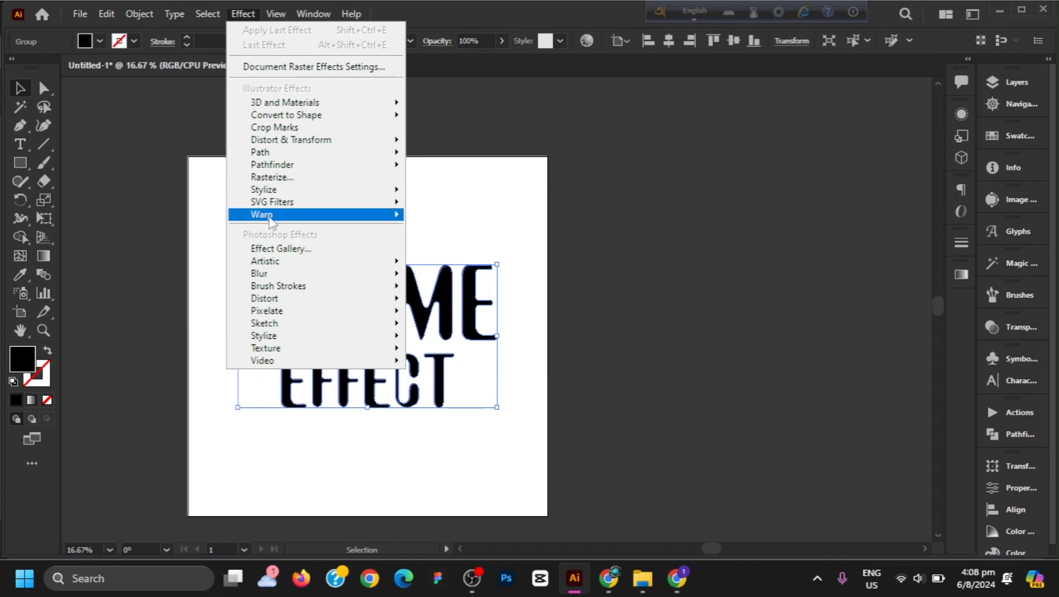
pyautogui.moveTo(332, 214)
pyautogui.click(465, 272)
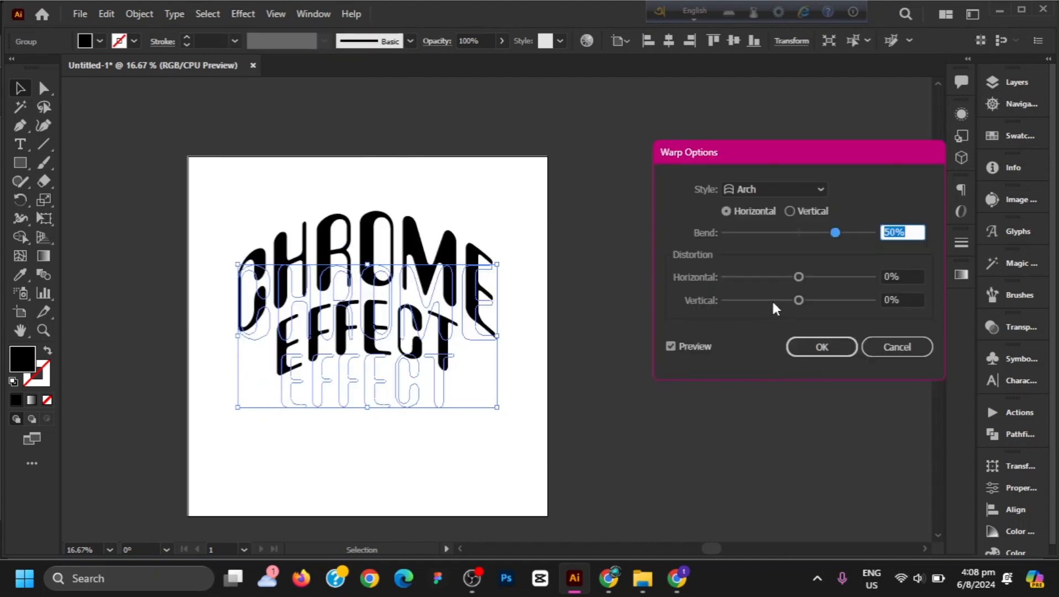
pyautogui.moveTo(836, 234); pyautogui.dragTo(820, 235)
pyautogui.click(819, 351)
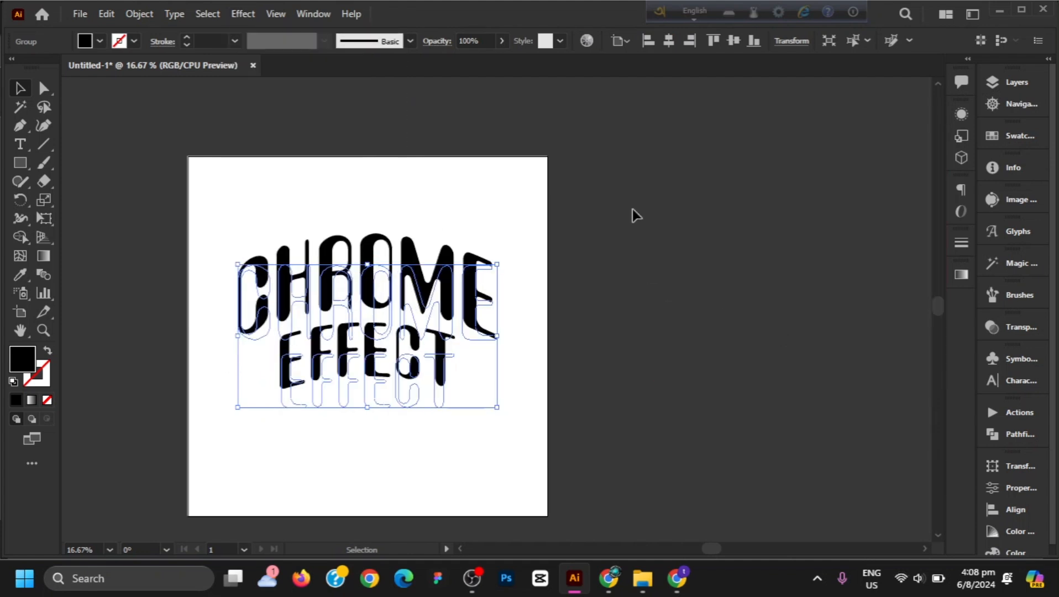
# Expand the appearance of the warped lettering so the arch becomes part of its paths.
pyautogui.click(663, 248)
pyautogui.click(465, 279)
pyautogui.rightClick(574, 204)
pyautogui.click(138, 14)
pyautogui.click(241, 211)
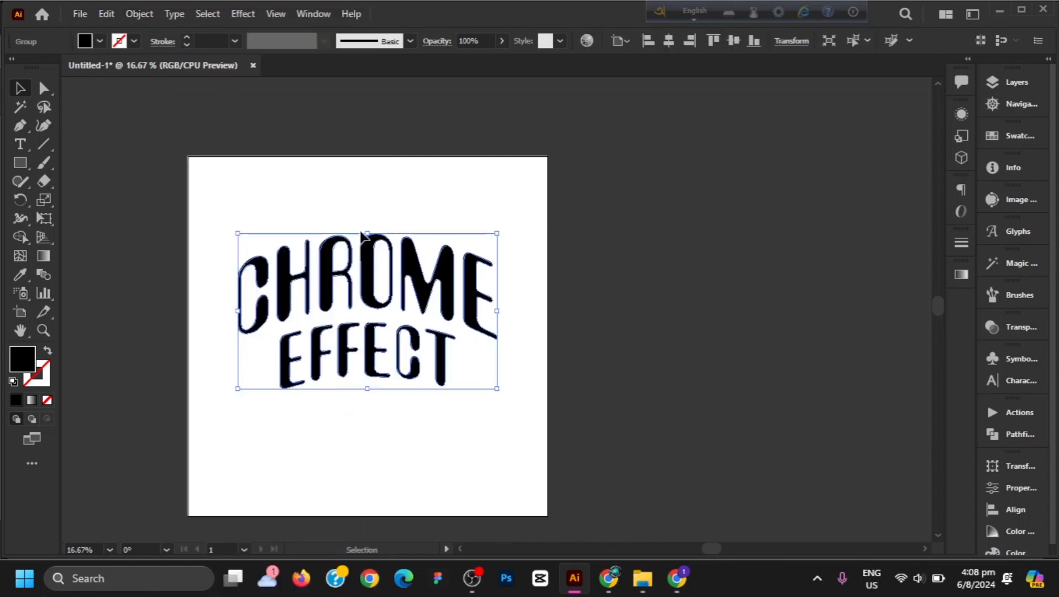
# Enlarge the arched lettering so it spans most of the artboard's width.
pyautogui.click(608, 260)
pyautogui.hotkey('ctrl', '-')
pyautogui.click(522, 280)
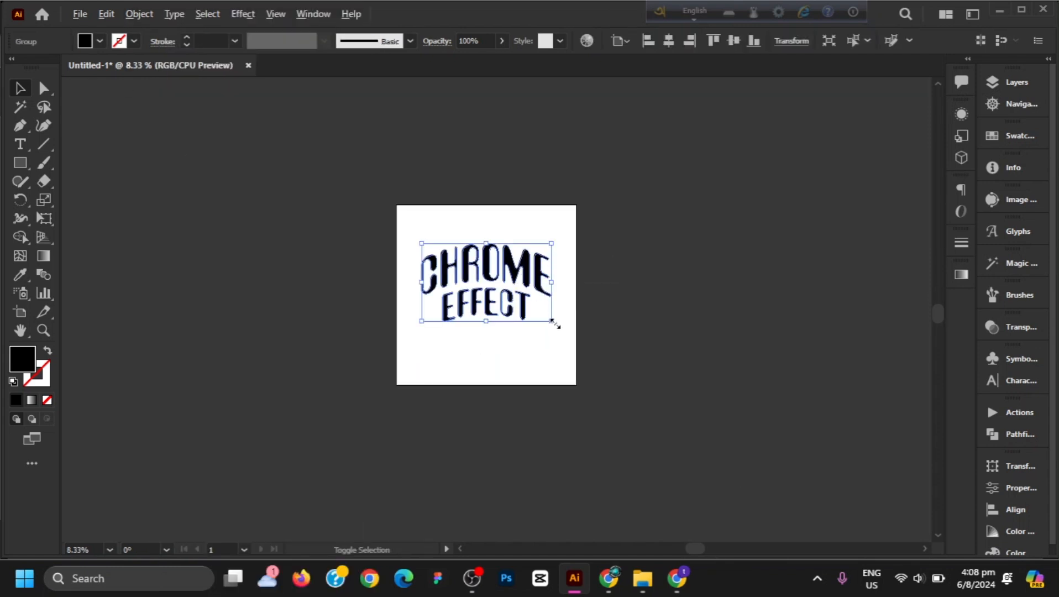
pyautogui.click(648, 276)
pyautogui.scroll(1, 575, 261)
pyautogui.moveTo(487, 272); pyautogui.dragTo(492, 276)
pyautogui.click(676, 227)
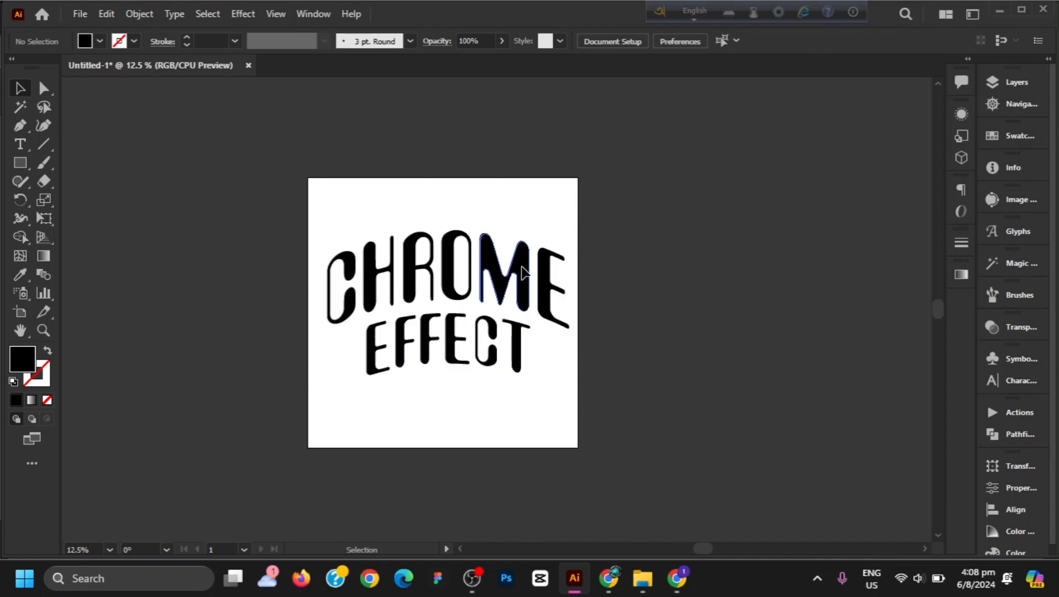
# Centre the enlarged arched lettering vertically and horizontally on the artboard.
pyautogui.click(525, 267)
pyautogui.click(734, 44)
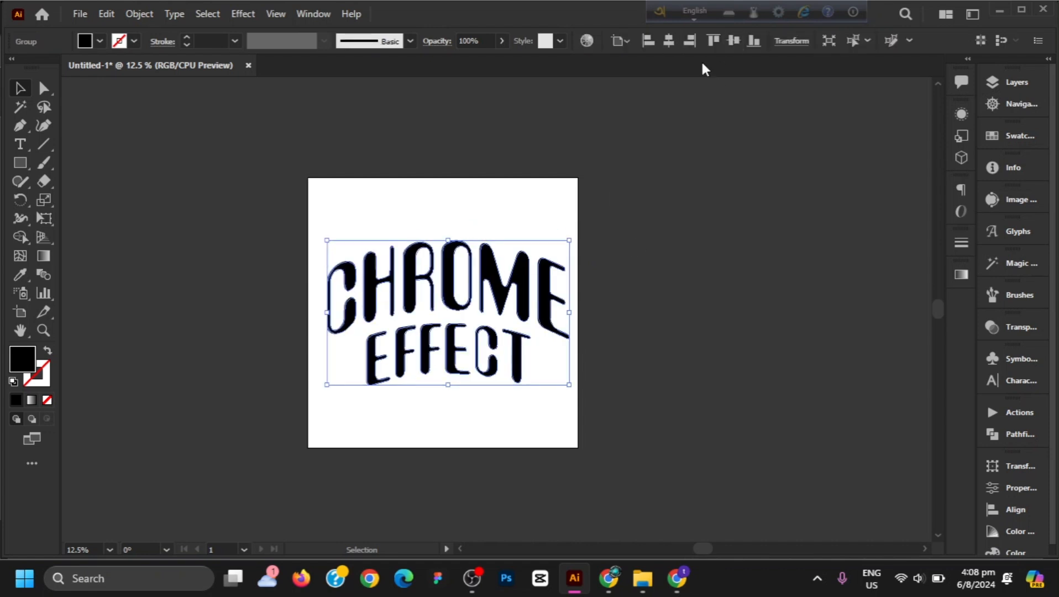
pyautogui.click(669, 40)
pyautogui.click(721, 199)
pyautogui.scroll(-1, 707, 224)
pyautogui.scroll(2, 641, 251)
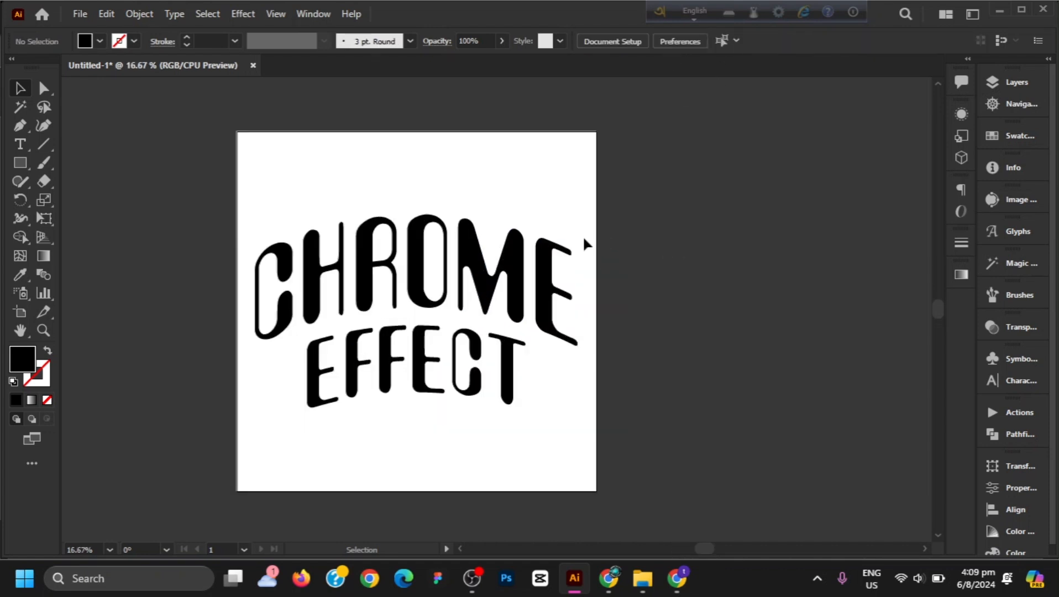
# Change the fill of the arched lettering to a deep saturated blue.
pyautogui.click(412, 264)
pyautogui.doubleClick(25, 361)
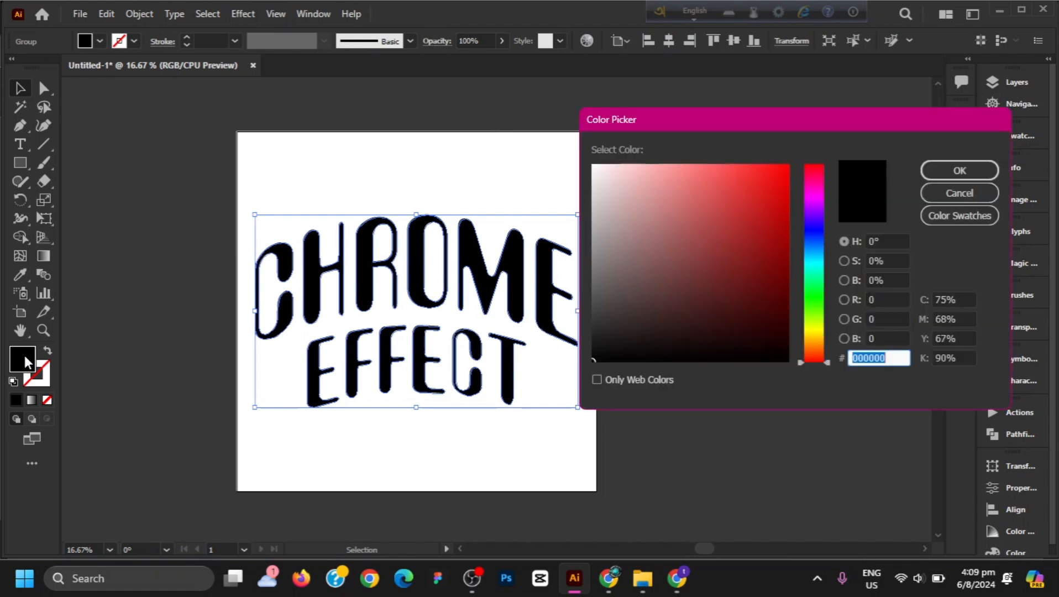
pyautogui.click(773, 213)
pyautogui.click(819, 217)
pyautogui.click(960, 170)
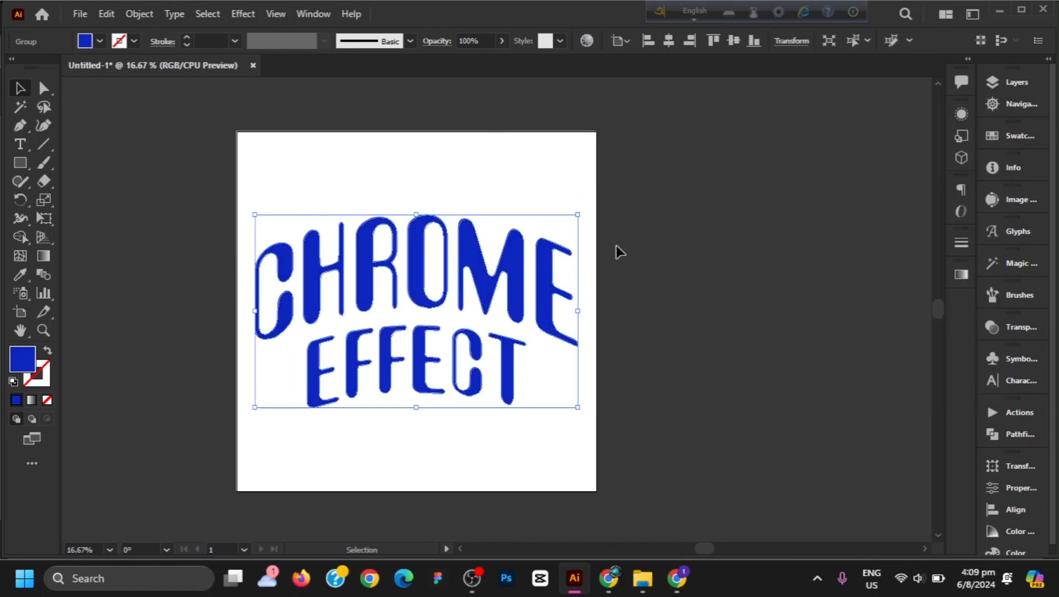
pyautogui.click(667, 223)
# Export the blue lettering artwork as a JPEG named "chrome" on New Volume (E:).
pyautogui.scroll(-1, 666, 223)
pyautogui.click(80, 14)
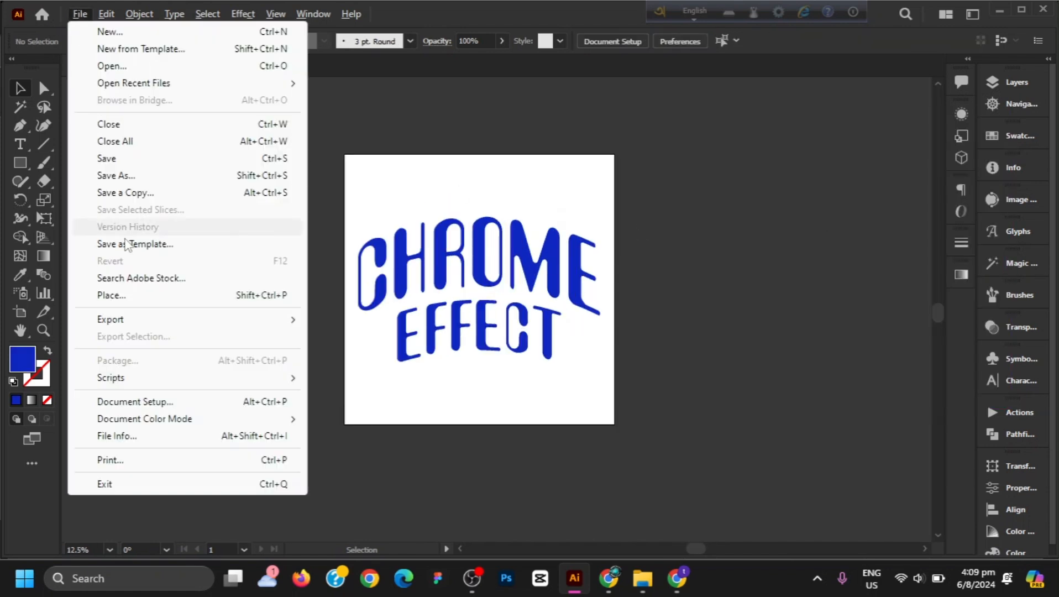
pyautogui.moveTo(155, 323)
pyautogui.click(354, 336)
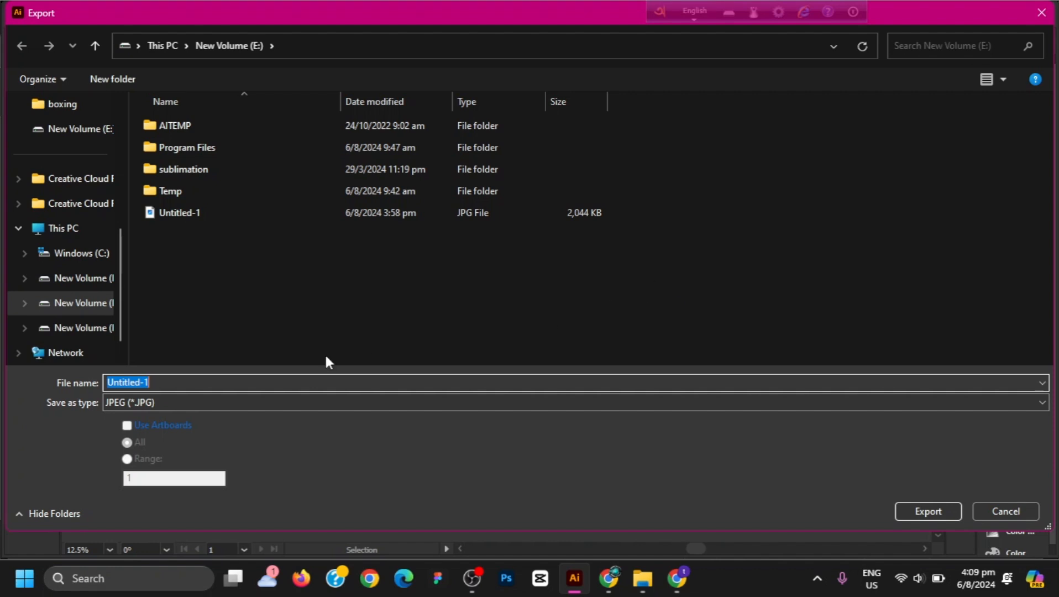
pyautogui.write('chrome')
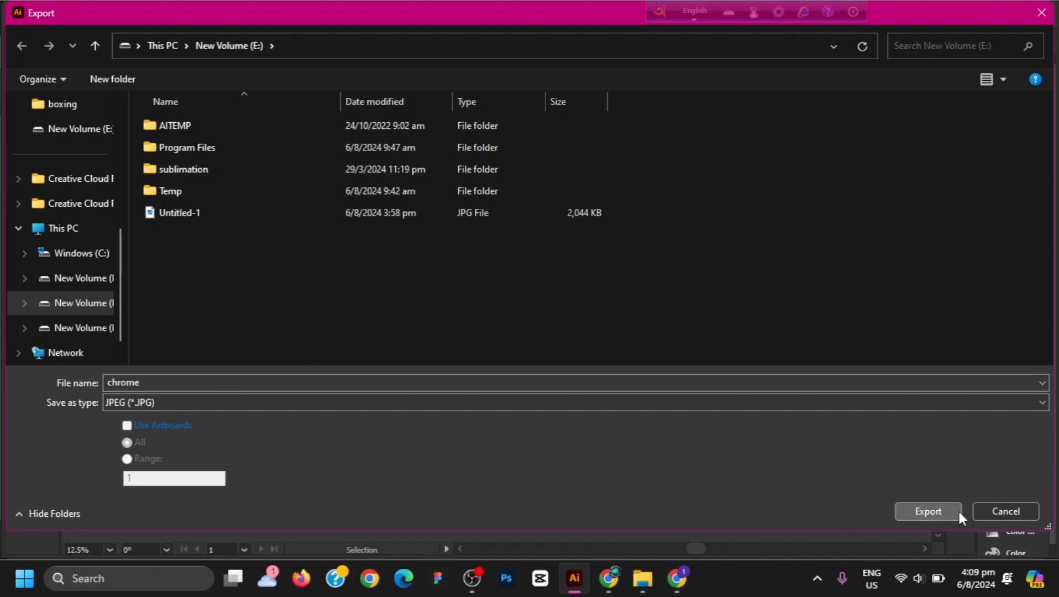
pyautogui.click(935, 511)
pyautogui.click(596, 500)
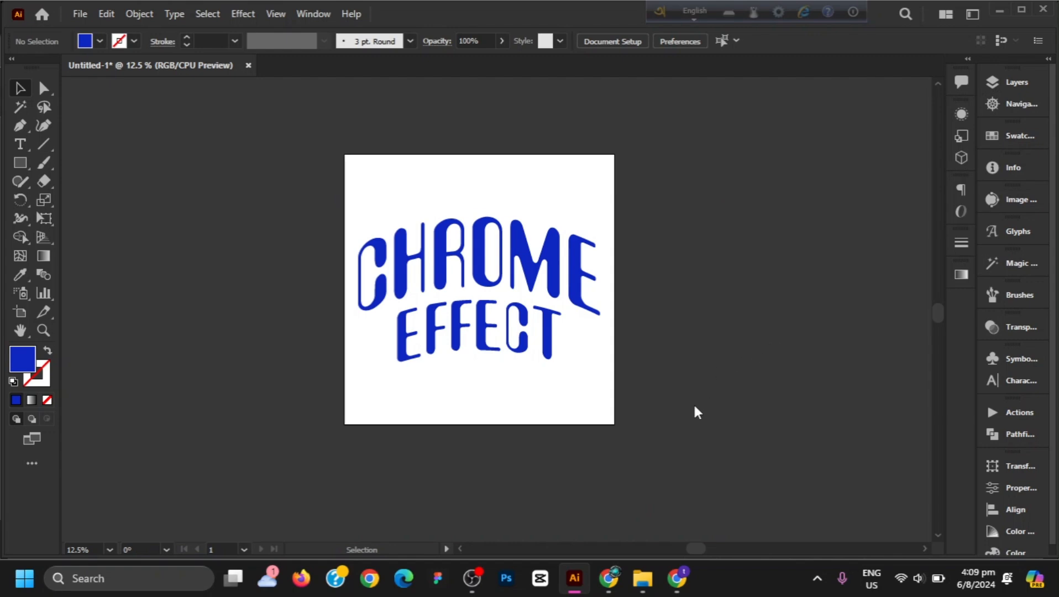
# Switch to Adobe Firefly in the browser and generate images from the prompt "create a liquid chrome effect background".
pyautogui.click(677, 578)
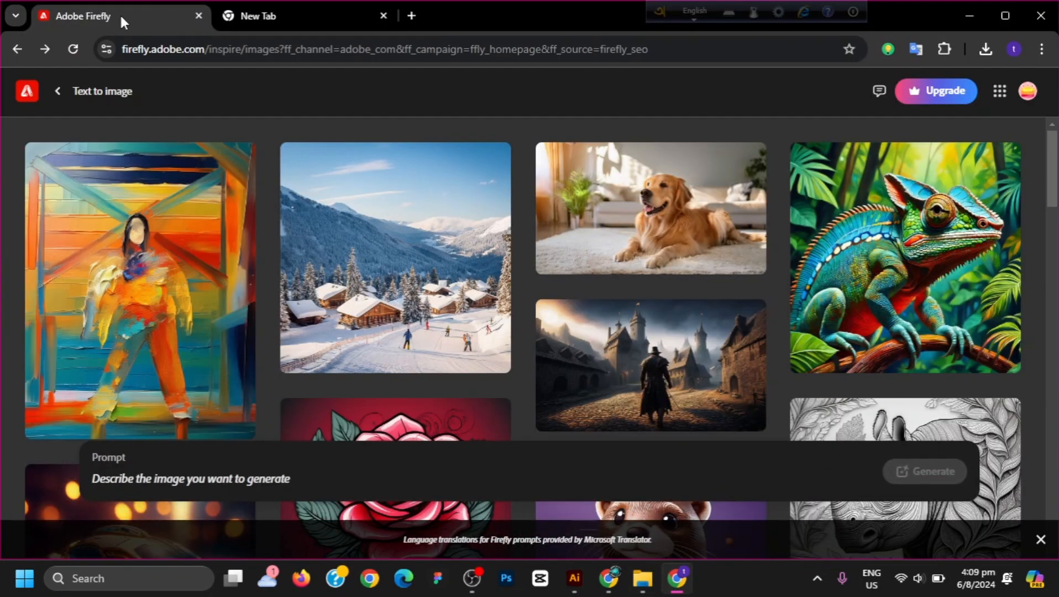
pyautogui.scroll(-3, 281, 478)
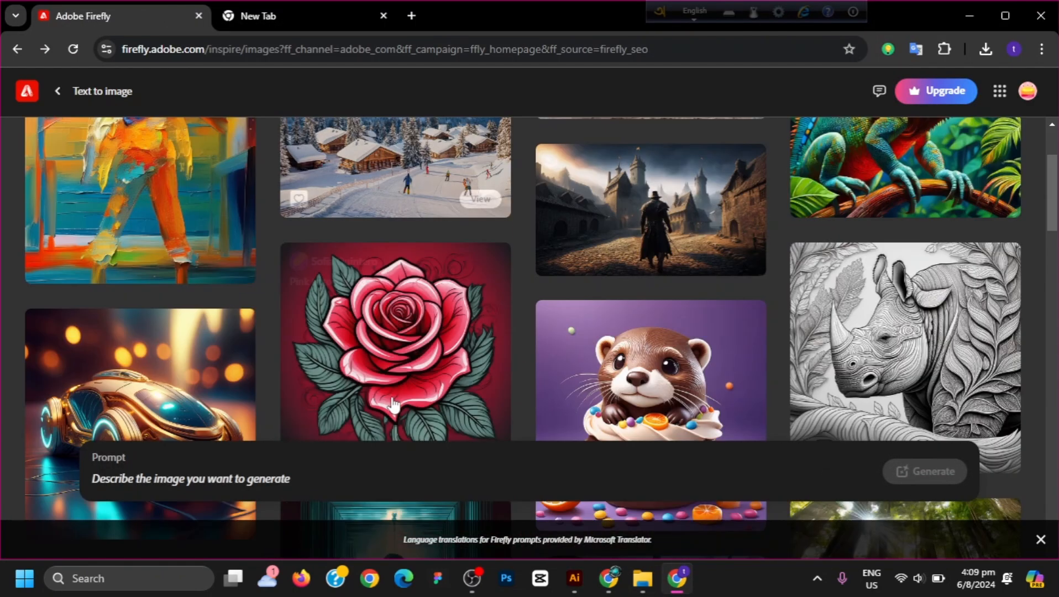
pyautogui.click(252, 474)
pyautogui.write('create a')
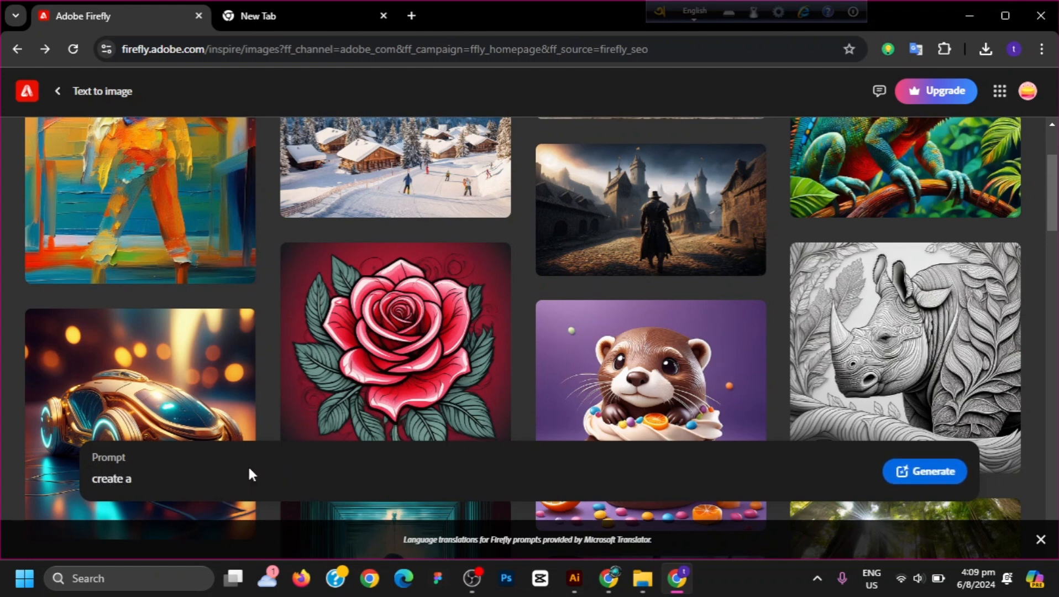
pyautogui.write(' liquid chrome effect background')
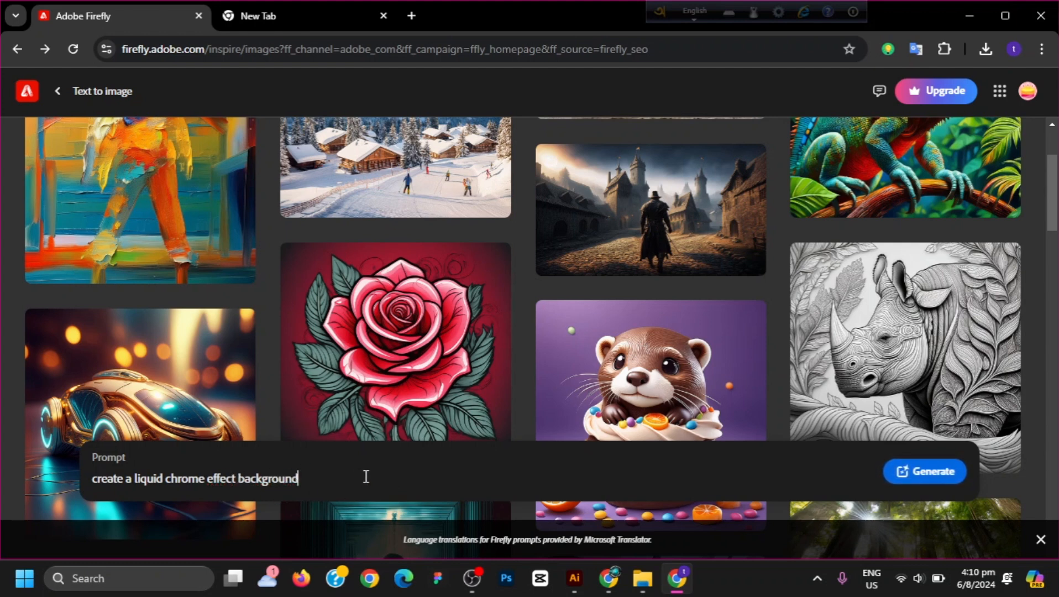
pyautogui.click(934, 480)
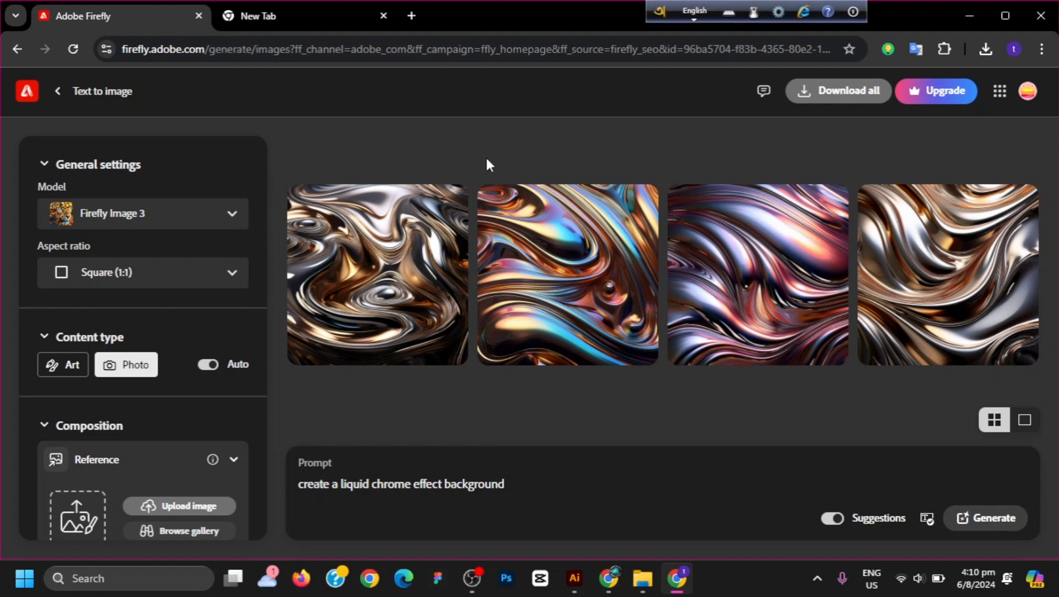
# Download the first generated image, the silver and bronze liquid chrome swirl, and close its enlarged view.
pyautogui.click(399, 263)
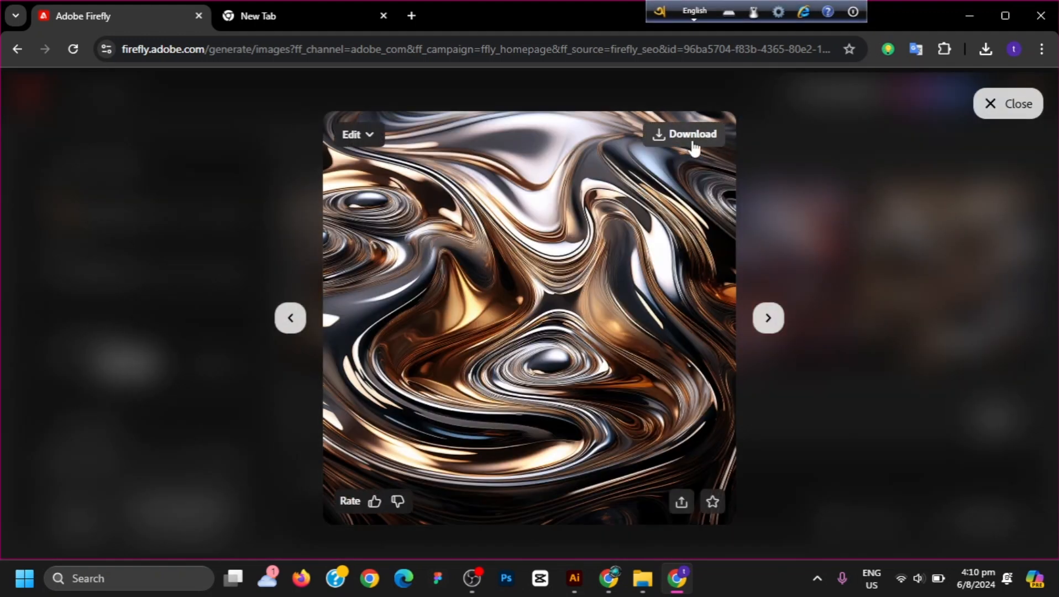
pyautogui.click(771, 320)
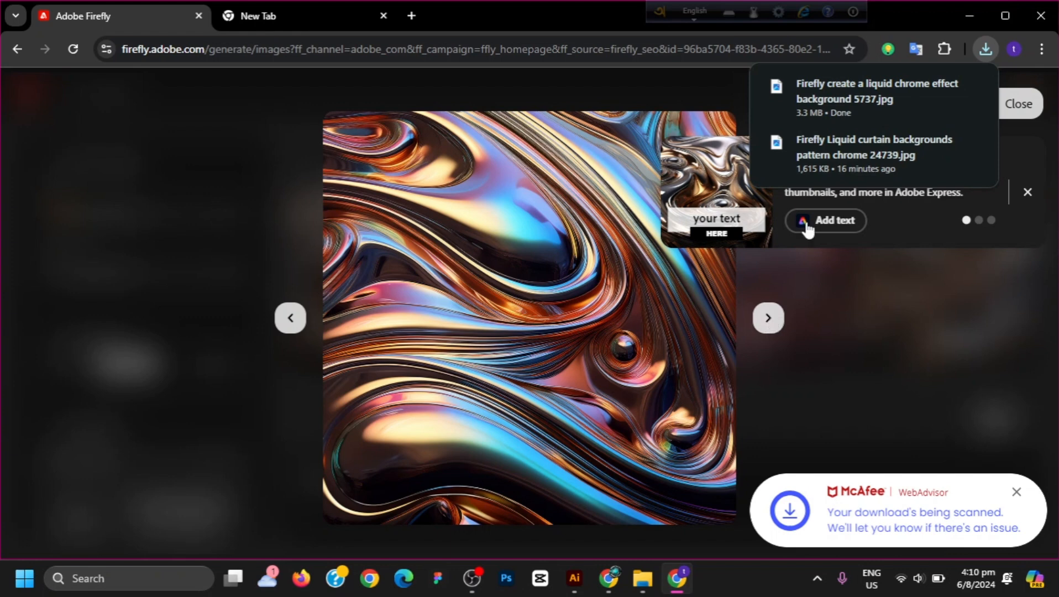
pyautogui.click(923, 307)
pyautogui.click(1026, 192)
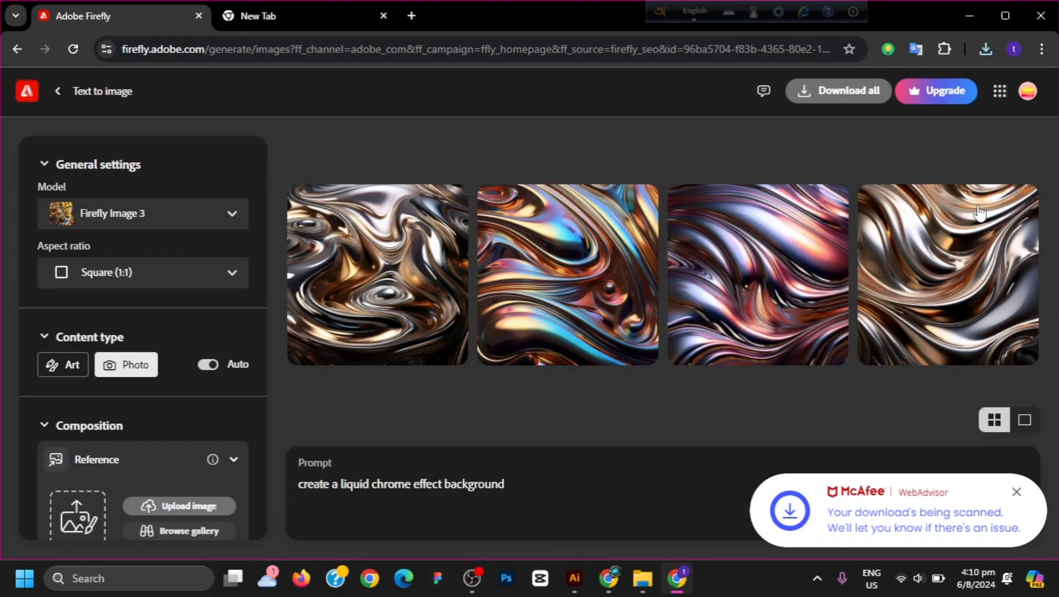
# Download the third generated image with the purple-pink chrome waves, then return to the results grid.
pyautogui.click(772, 285)
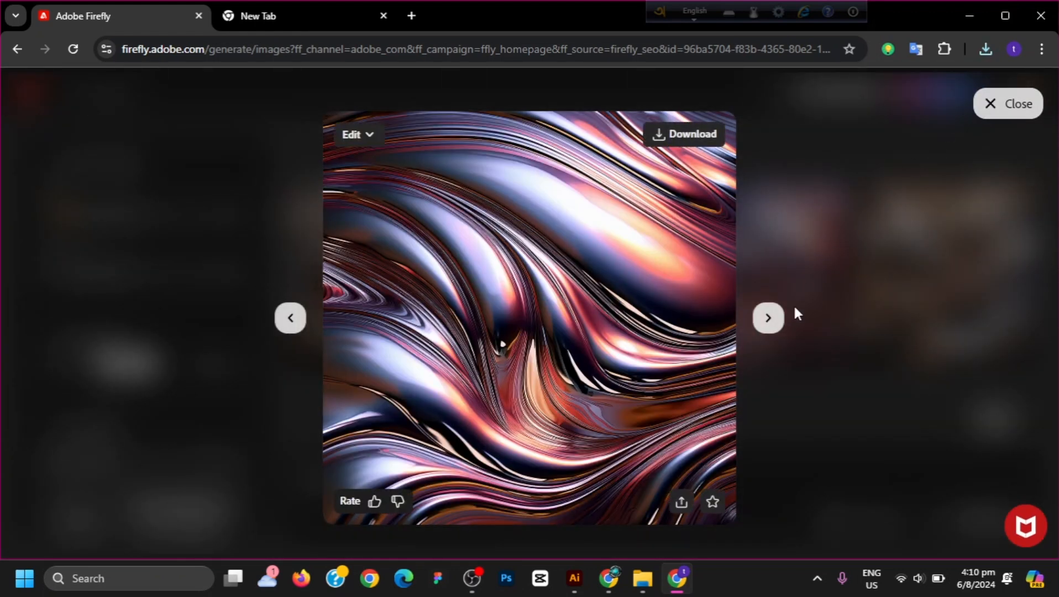
pyautogui.click(769, 318)
pyautogui.click(1008, 104)
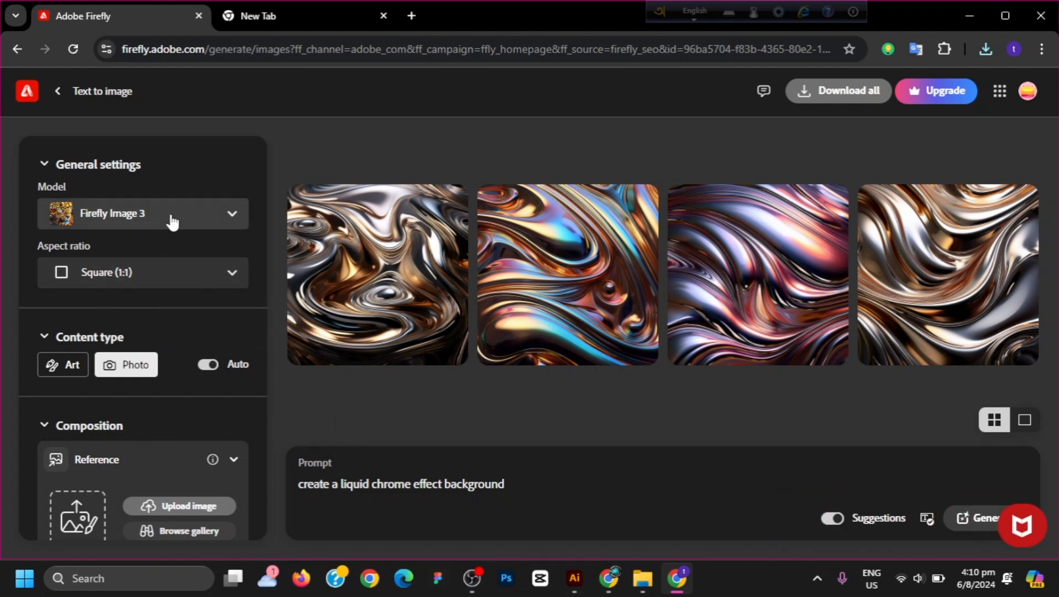
# Upload chrome.jpg as the composition reference and raise its strength to the maximum.
pyautogui.scroll(-4, 111, 249)
pyautogui.scroll(1, 135, 303)
pyautogui.scroll(-1, 149, 291)
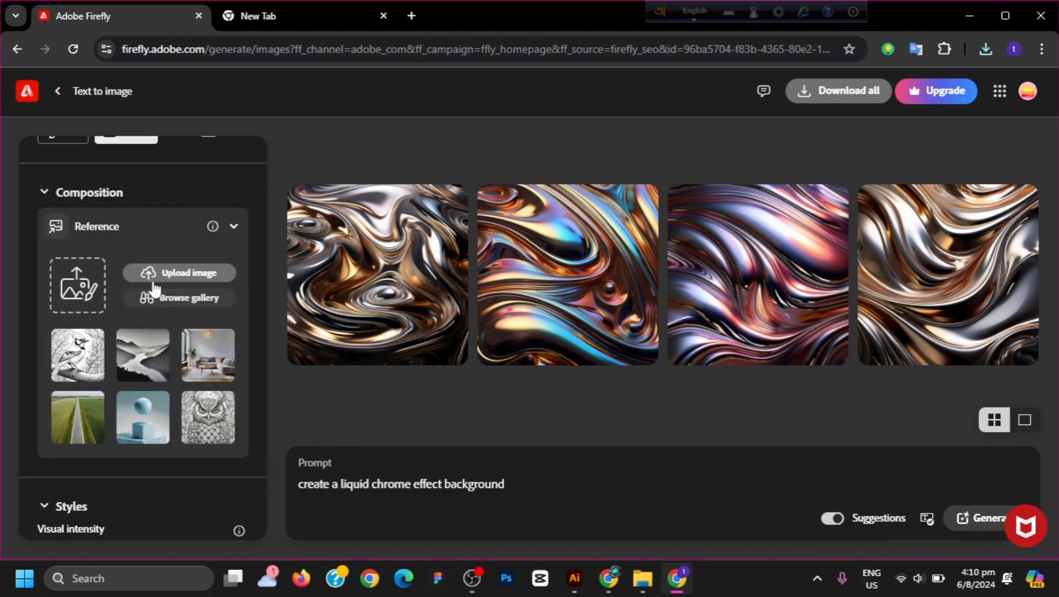
pyautogui.click(168, 273)
pyautogui.click(166, 257)
pyautogui.click(177, 234)
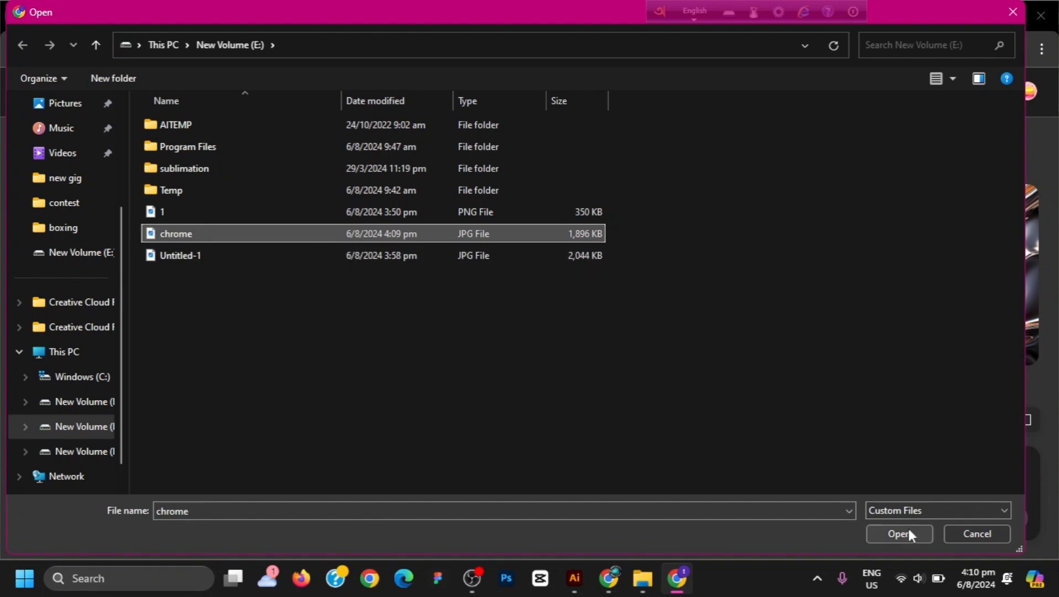
pyautogui.click(904, 534)
pyautogui.moveTo(143, 359); pyautogui.dragTo(279, 361)
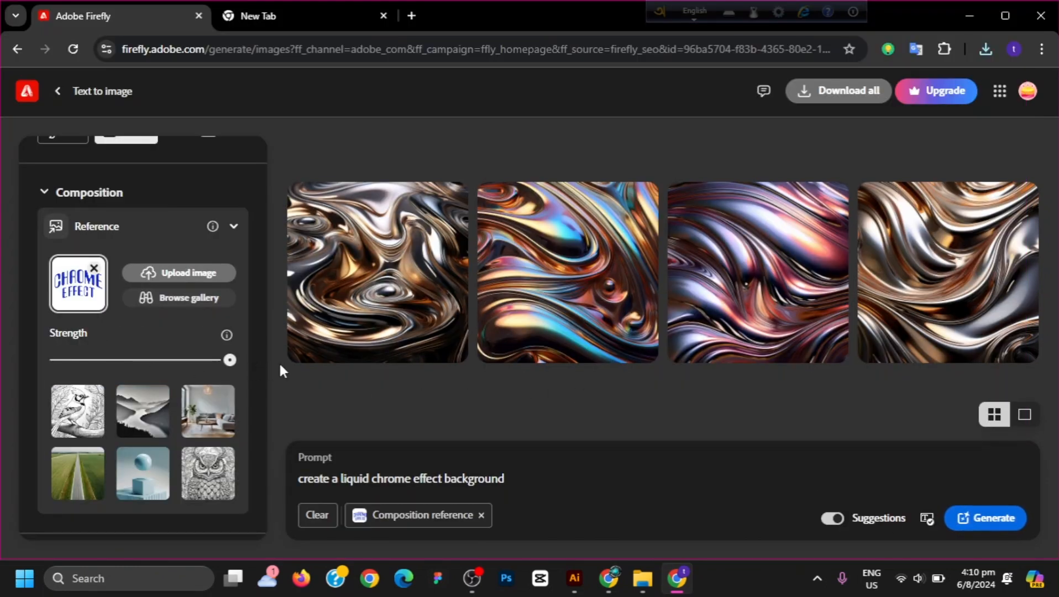
# Raise the visual intensity of the style to the maximum.
pyautogui.scroll(-5, 144, 387)
pyautogui.scroll(-1, 165, 387)
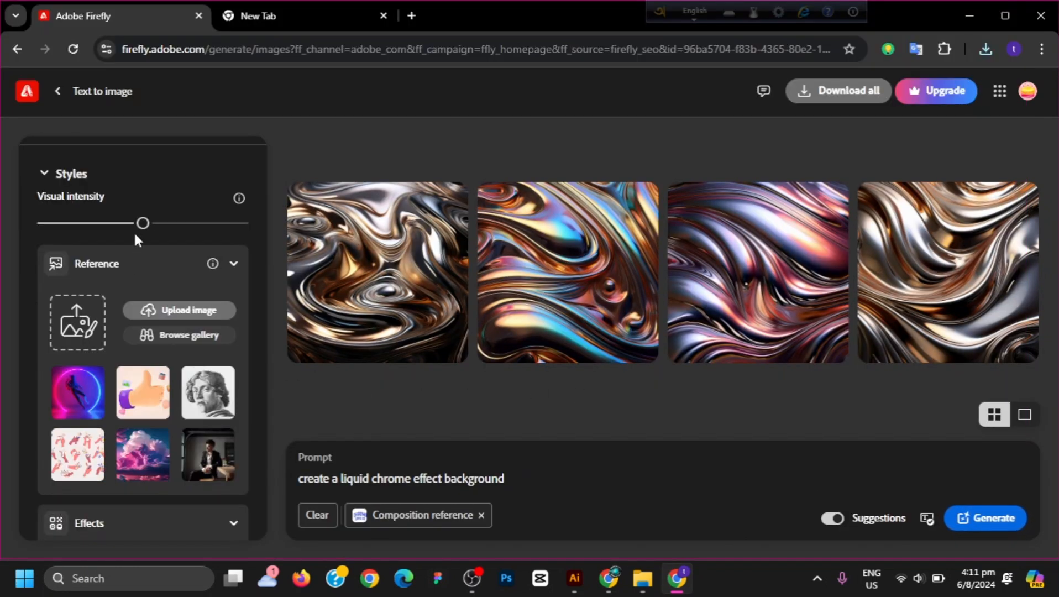
pyautogui.scroll(2, 172, 275)
pyautogui.scroll(-3, 125, 343)
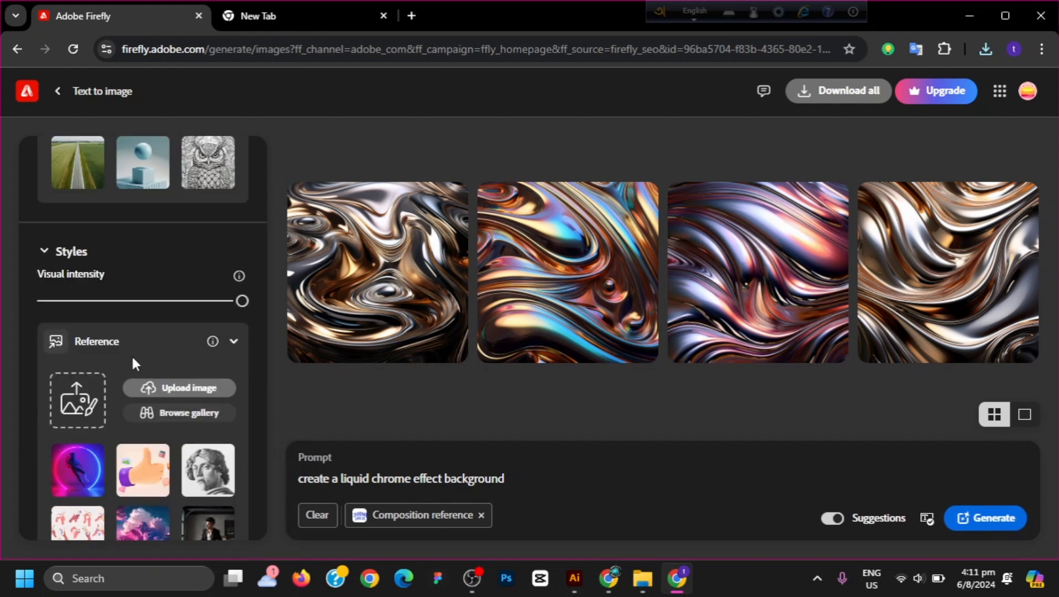
# Upload the downloaded silver and bronze liquid chrome image from Downloads as the style reference.
pyautogui.click(83, 250)
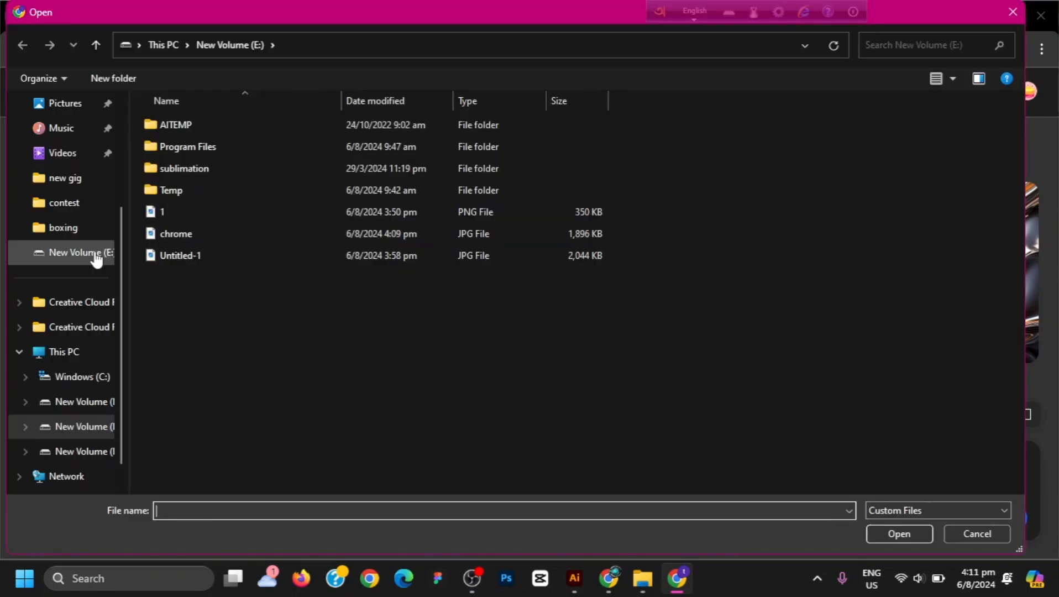
pyautogui.scroll(3, 94, 255)
pyautogui.click(67, 209)
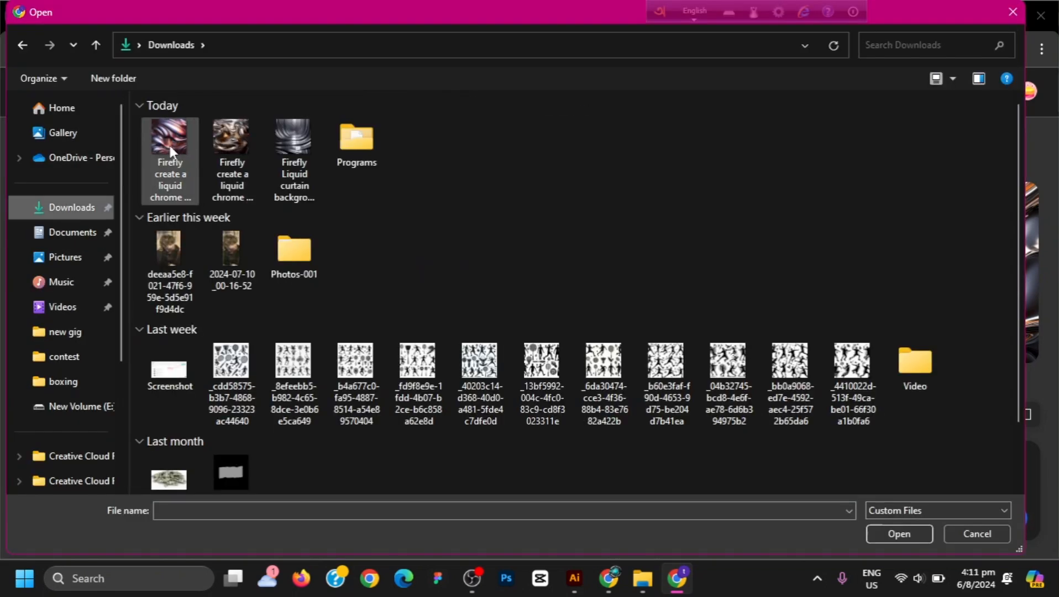
pyautogui.click(231, 147)
pyautogui.click(899, 533)
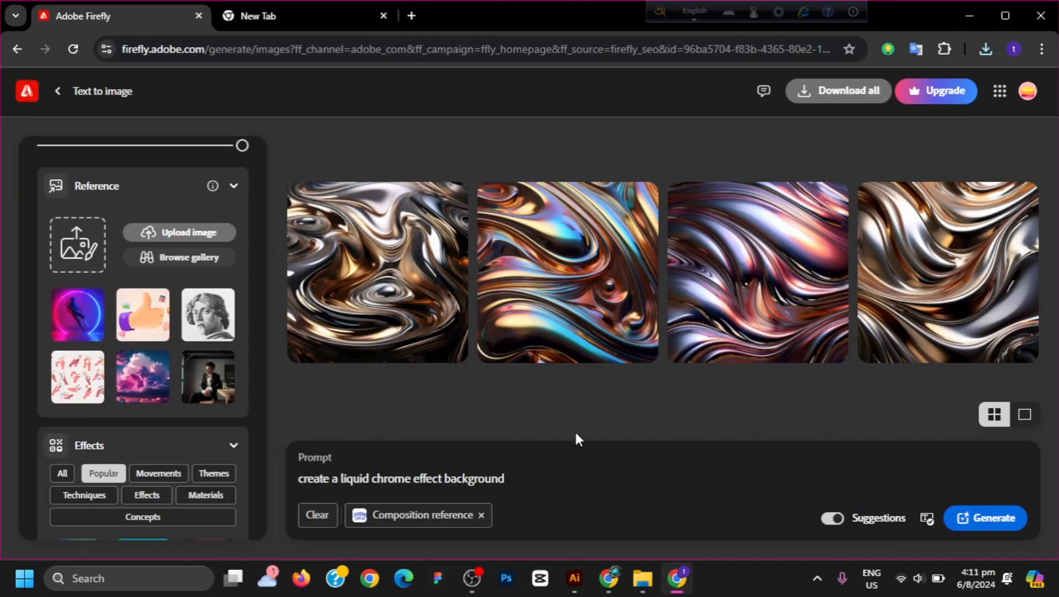
pyautogui.moveTo(150, 207); pyautogui.dragTo(282, 218)
# Apply the Hyper realistic effect to the image generation settings.
pyautogui.scroll(-3, 189, 371)
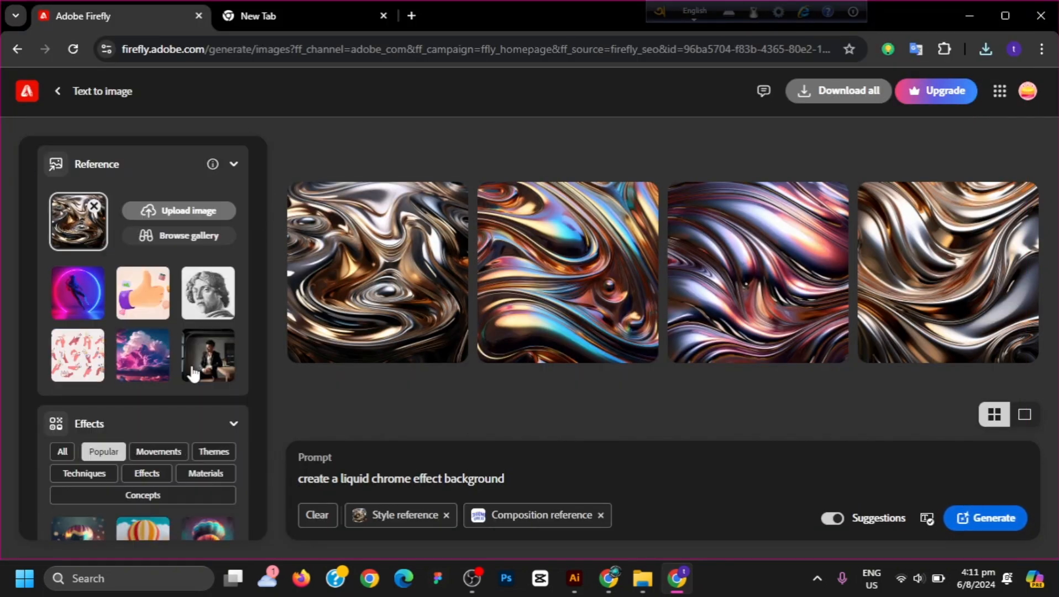
pyautogui.scroll(1, 189, 371)
pyautogui.scroll(-5, 191, 376)
pyautogui.scroll(-1, 194, 383)
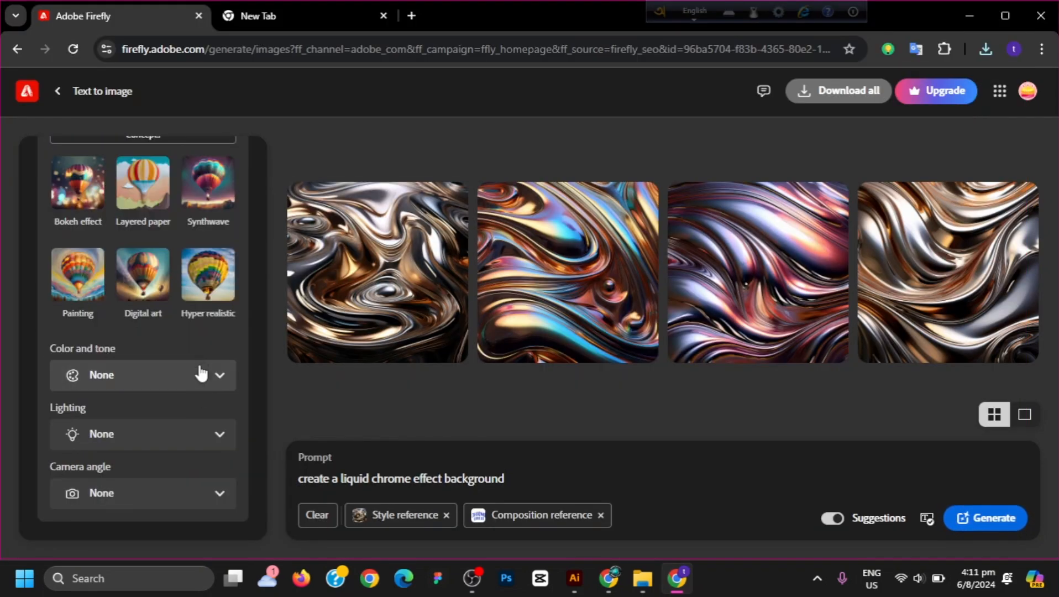
pyautogui.click(203, 293)
pyautogui.scroll(1, 223, 369)
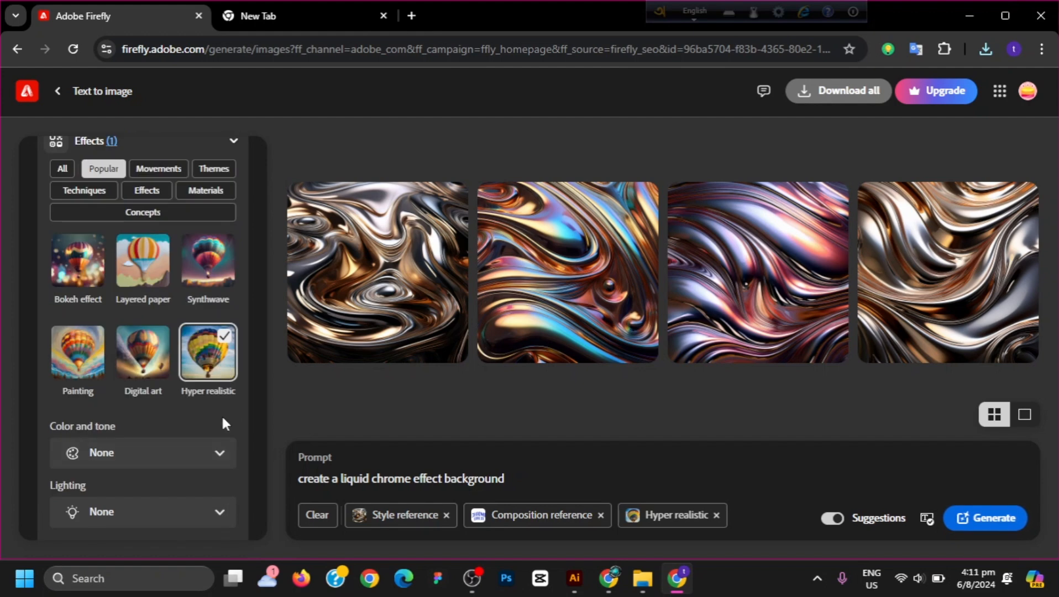
pyautogui.click(224, 451)
pyautogui.scroll(-1, 208, 434)
pyautogui.scroll(-1, 211, 447)
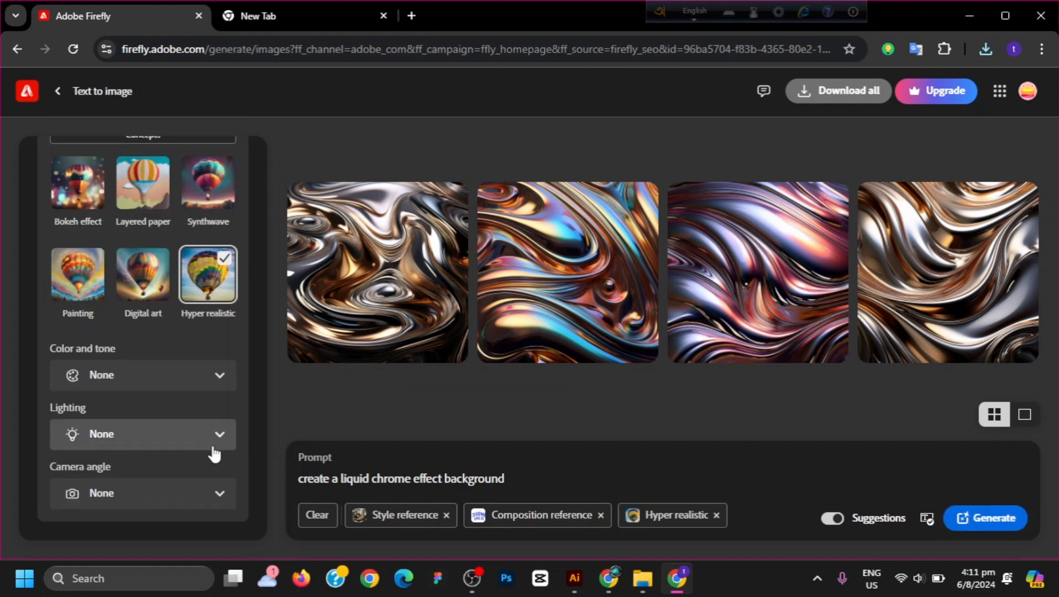
pyautogui.click(223, 498)
pyautogui.scroll(-1, 194, 420)
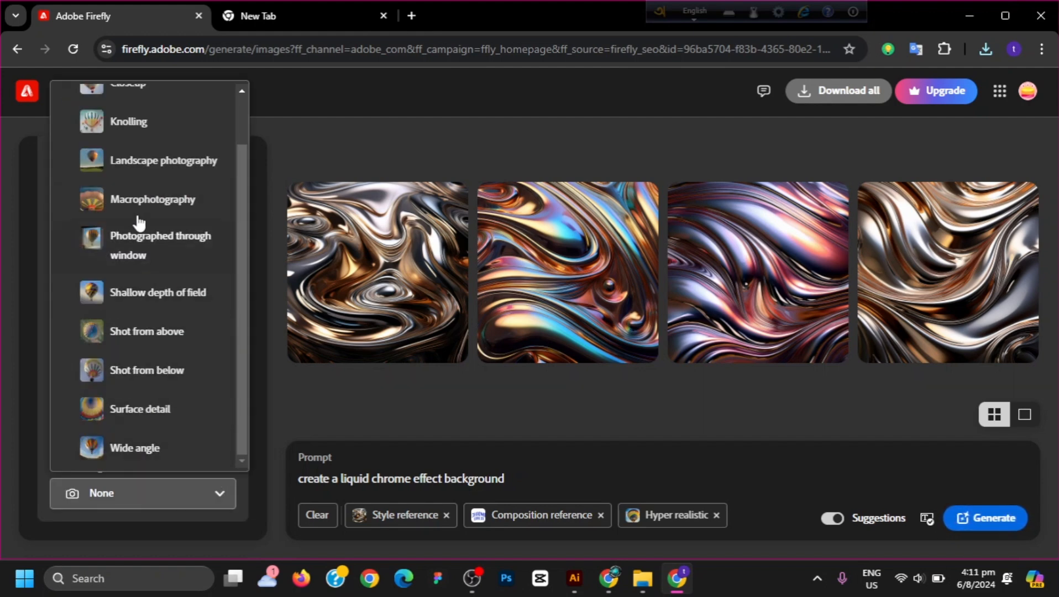
pyautogui.scroll(2, 148, 356)
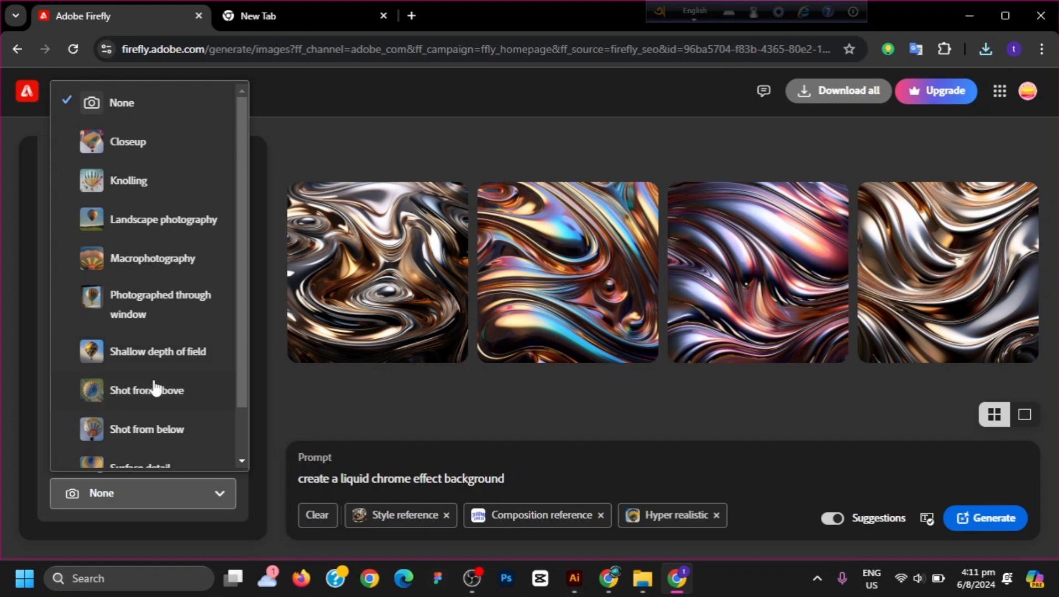
pyautogui.click(292, 413)
# Generate new images using the chrome style reference, the lettering composition reference and the Hyper realistic effect.
pyautogui.scroll(5, 222, 369)
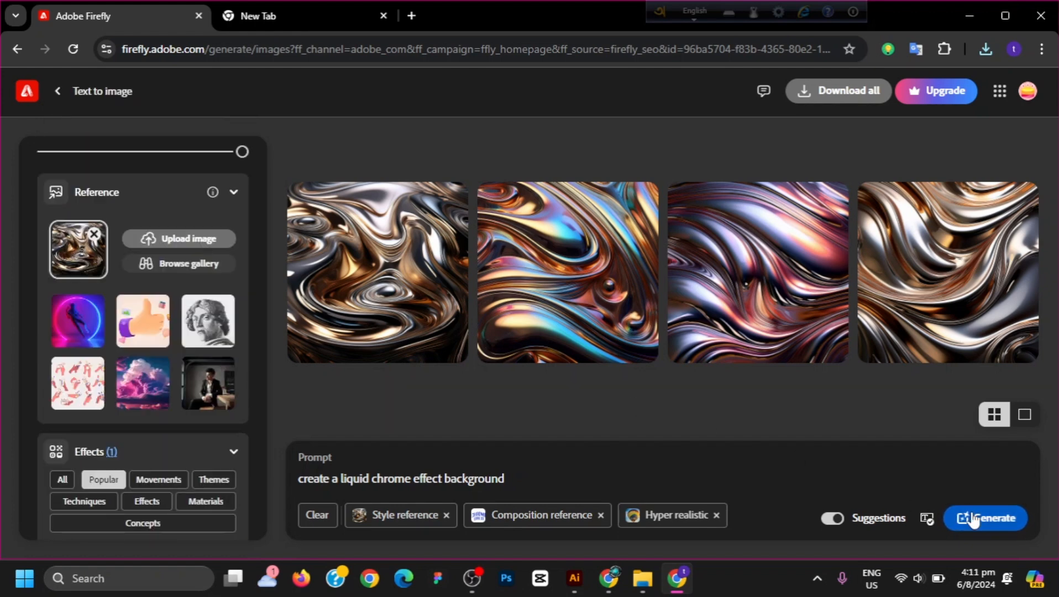
pyautogui.click(950, 519)
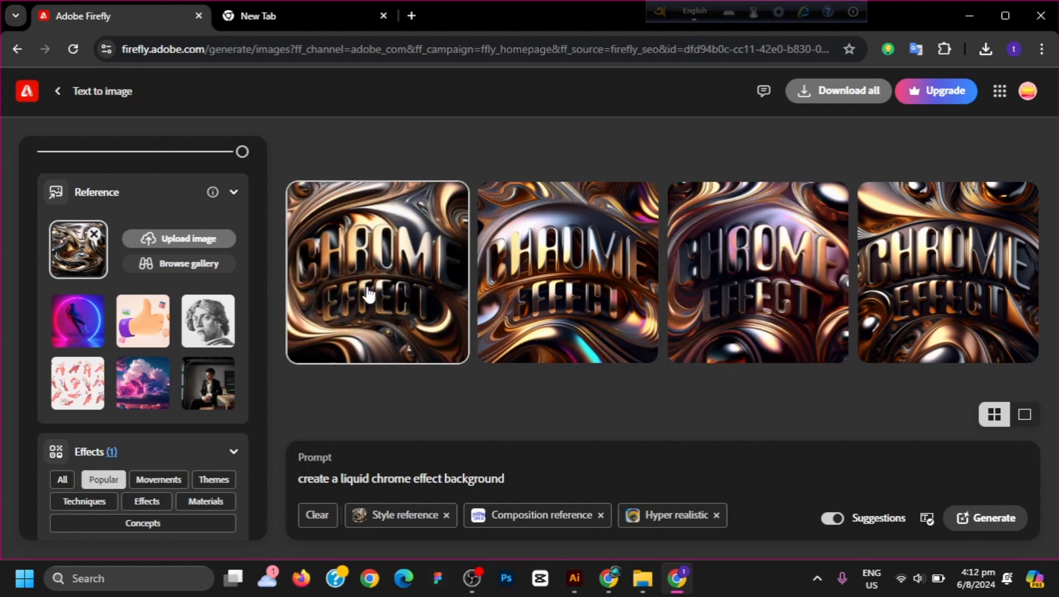
# Examine the generated chrome lettering images one by one at enlarged size for letter shape and readability.
pyautogui.click(401, 264)
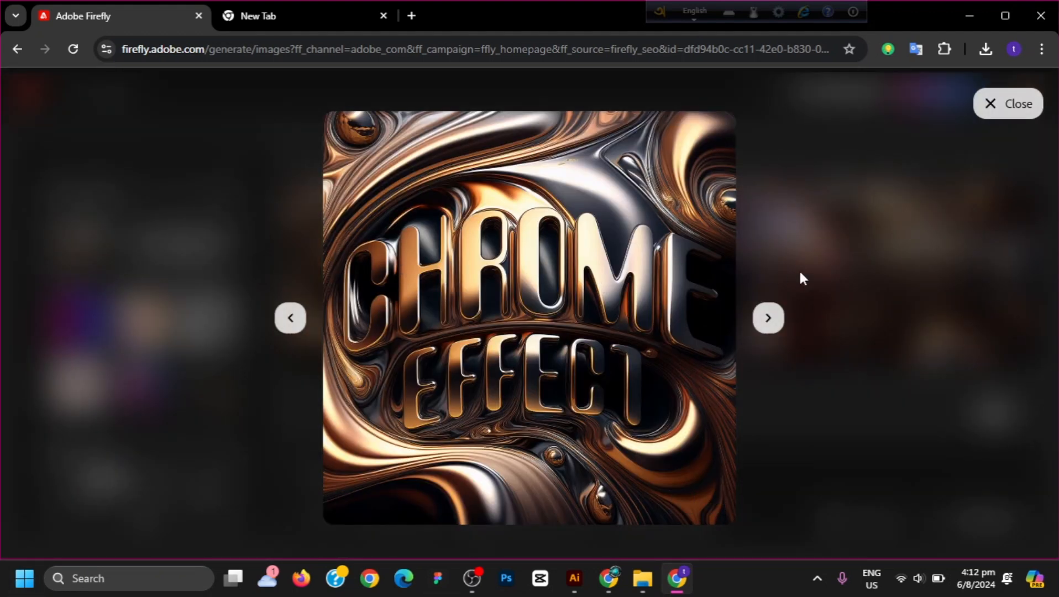
pyautogui.click(771, 325)
pyautogui.click(773, 325)
pyautogui.click(773, 326)
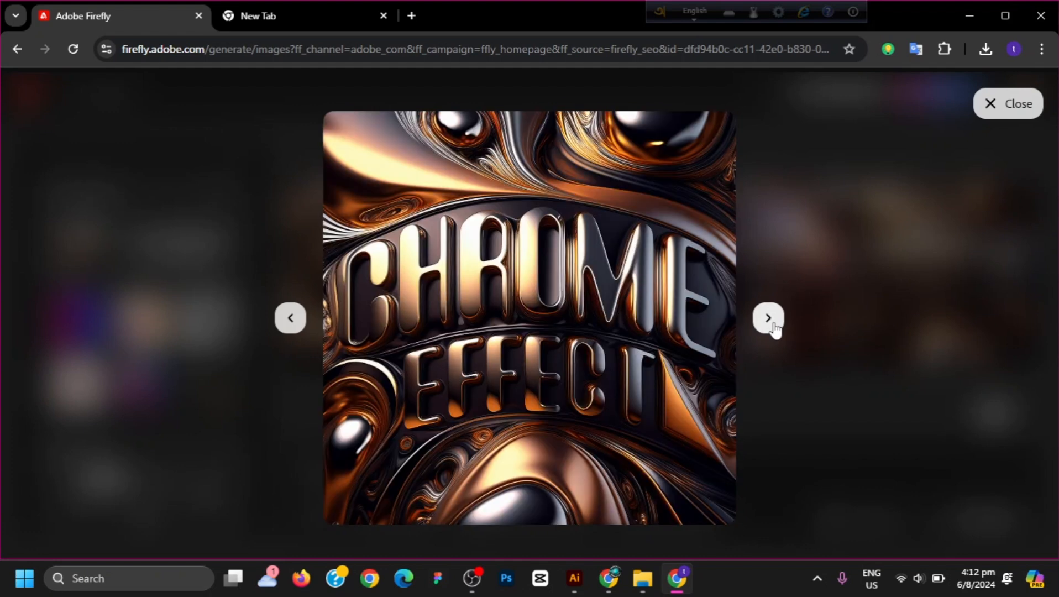
pyautogui.click(773, 325)
pyautogui.click(773, 325)
pyautogui.click(769, 317)
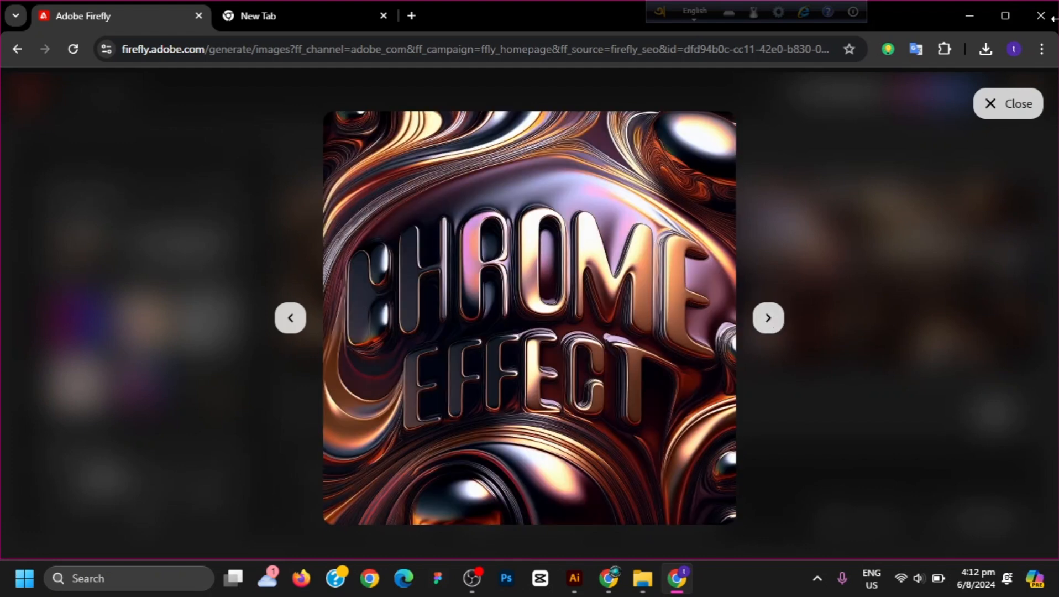
pyautogui.click(990, 104)
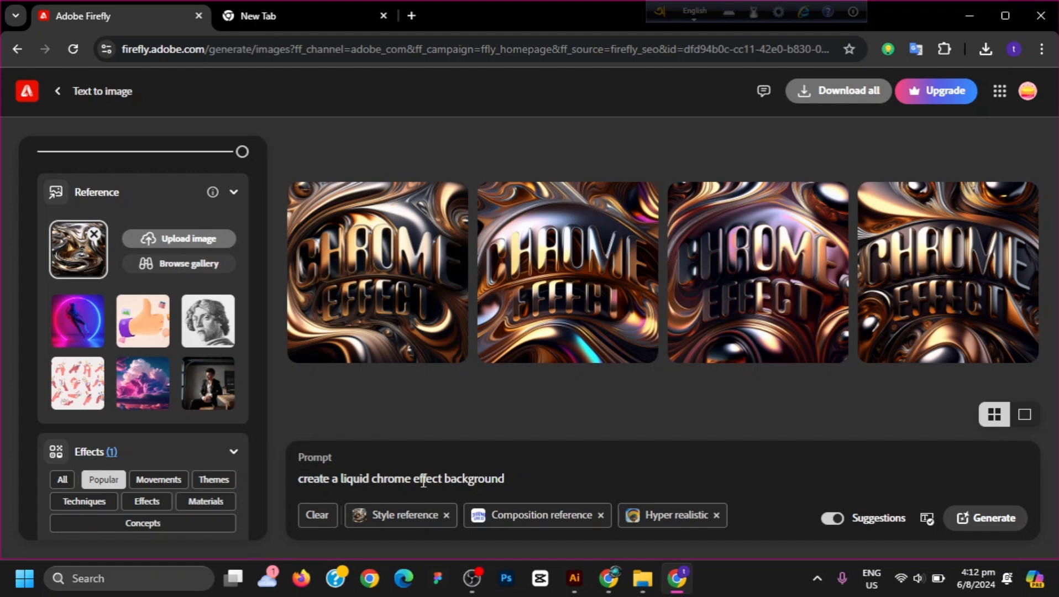
# Extend the prompt to "create a liquid chrome effect background text is floating" and generate new images.
pyautogui.write('text')
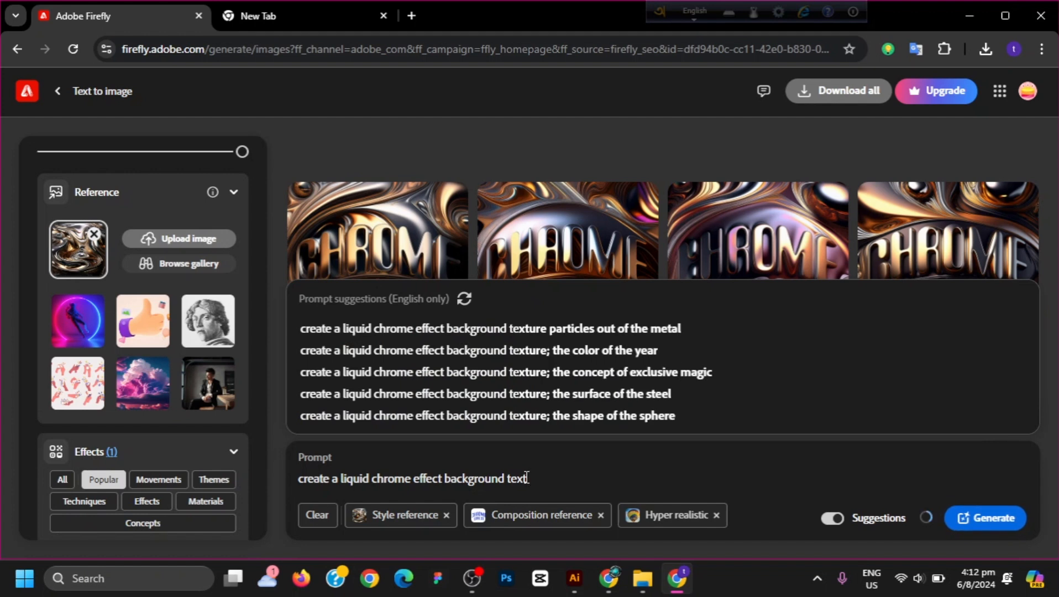
pyautogui.write(' is f')
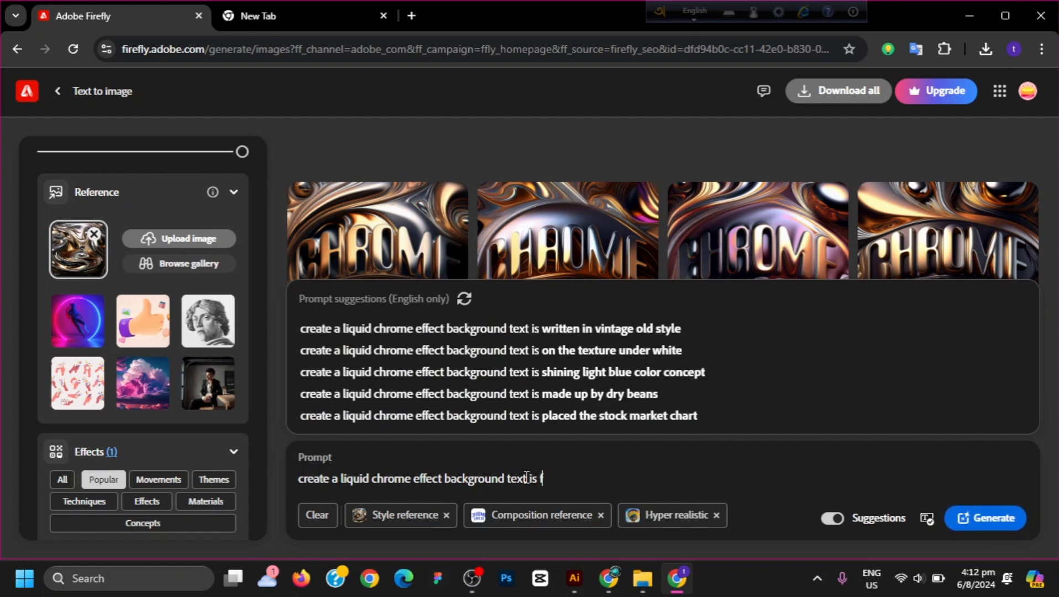
pyautogui.write('loatin')
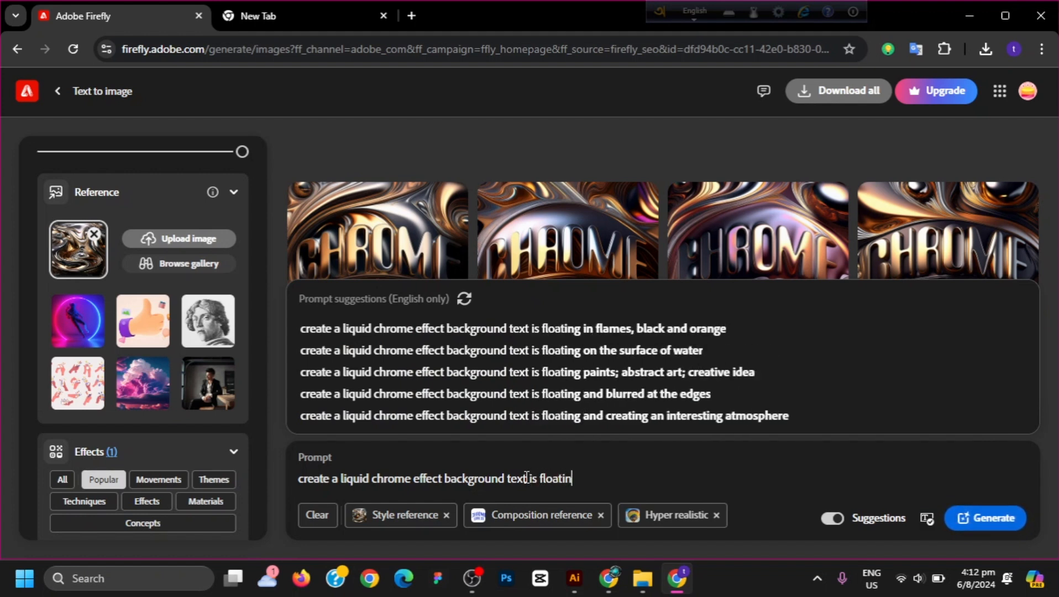
pyautogui.write('g')
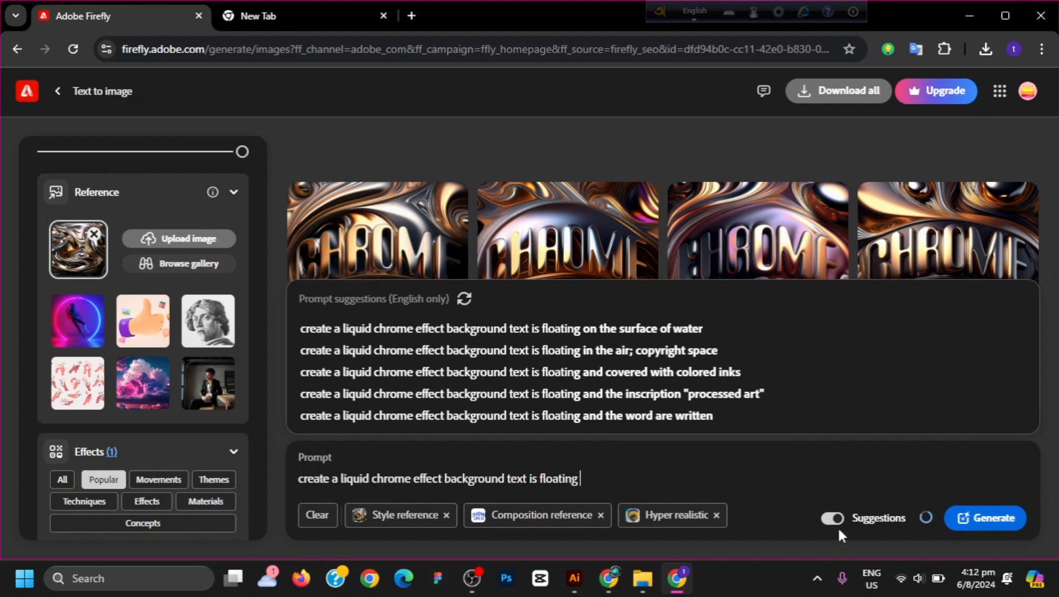
pyautogui.click(988, 518)
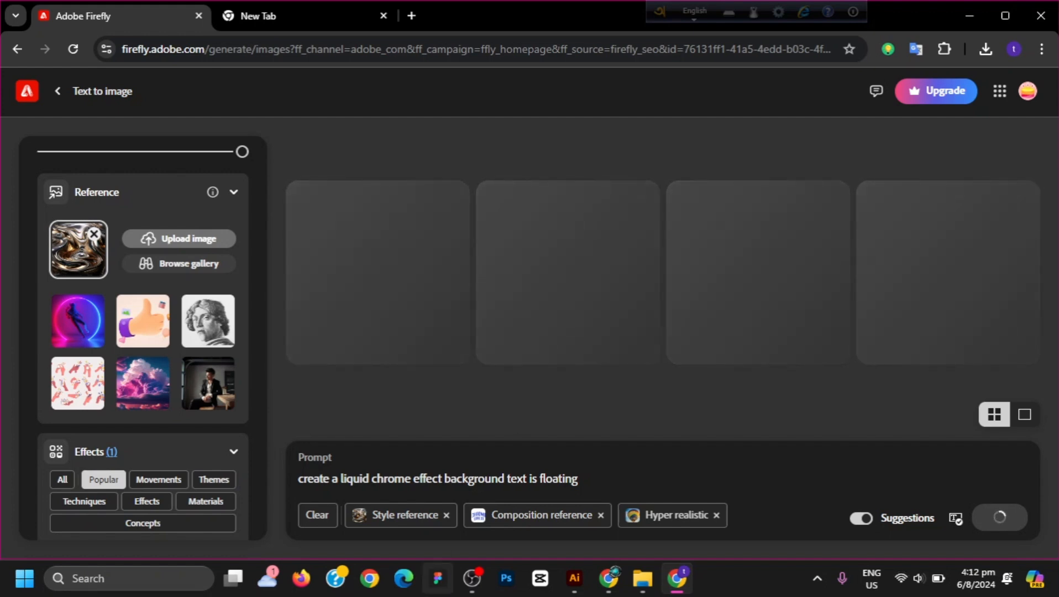
pyautogui.scroll(-5, 194, 431)
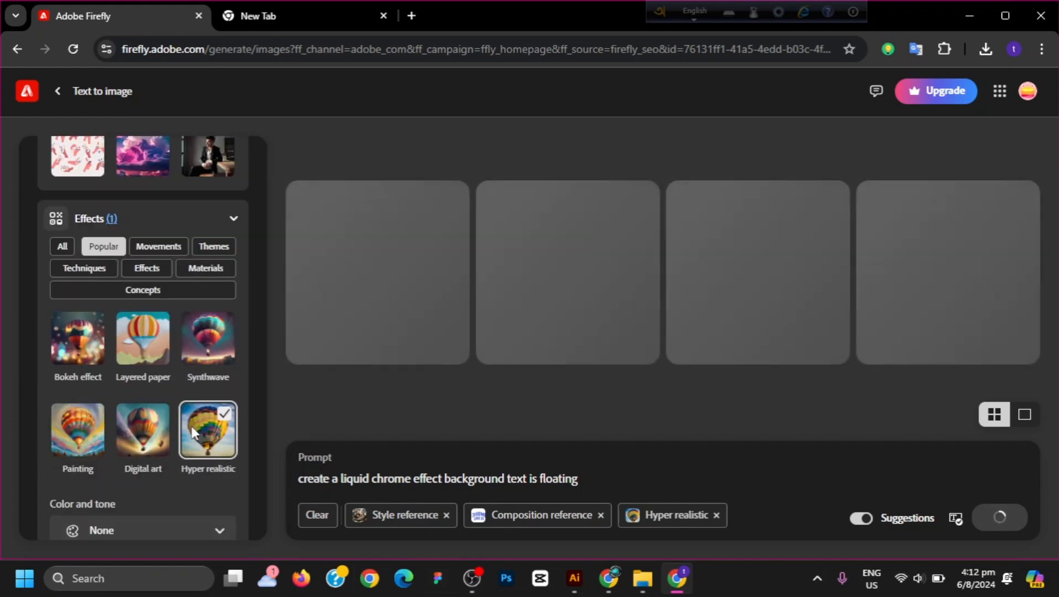
pyautogui.scroll(-3, 193, 432)
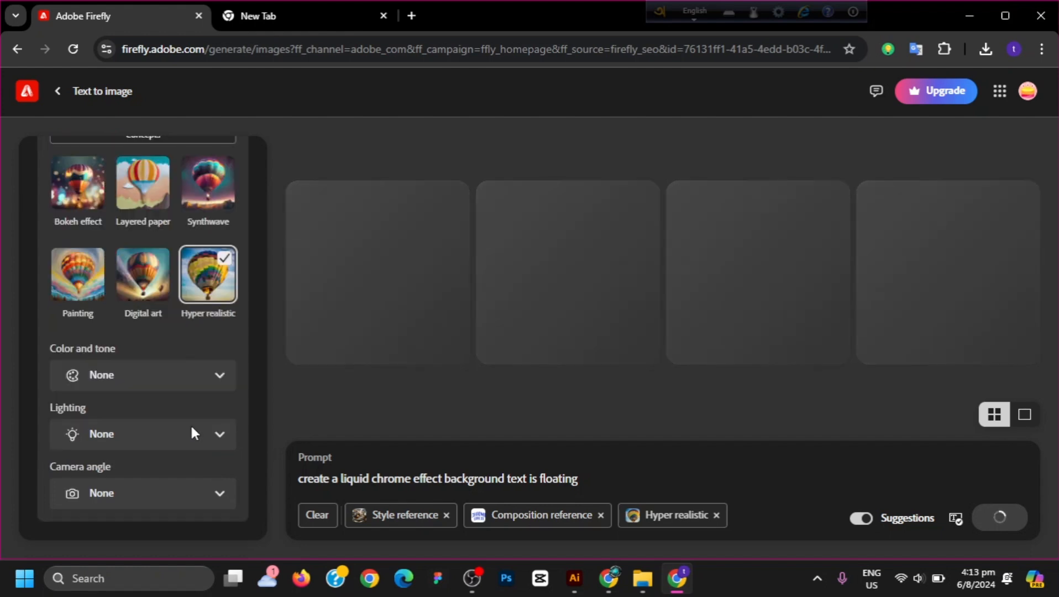
pyautogui.click(220, 376)
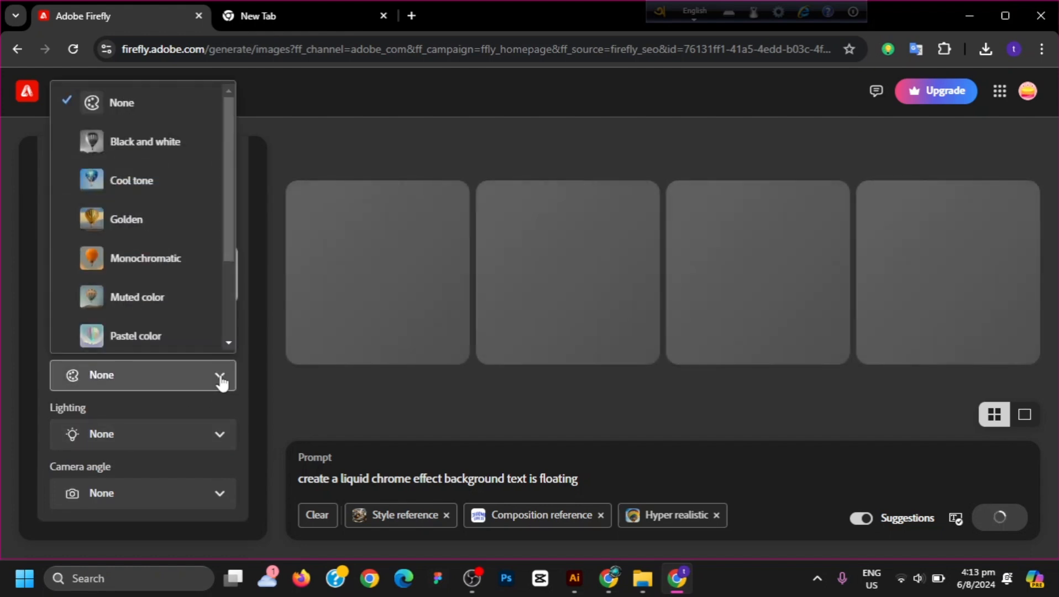
pyautogui.click(221, 381)
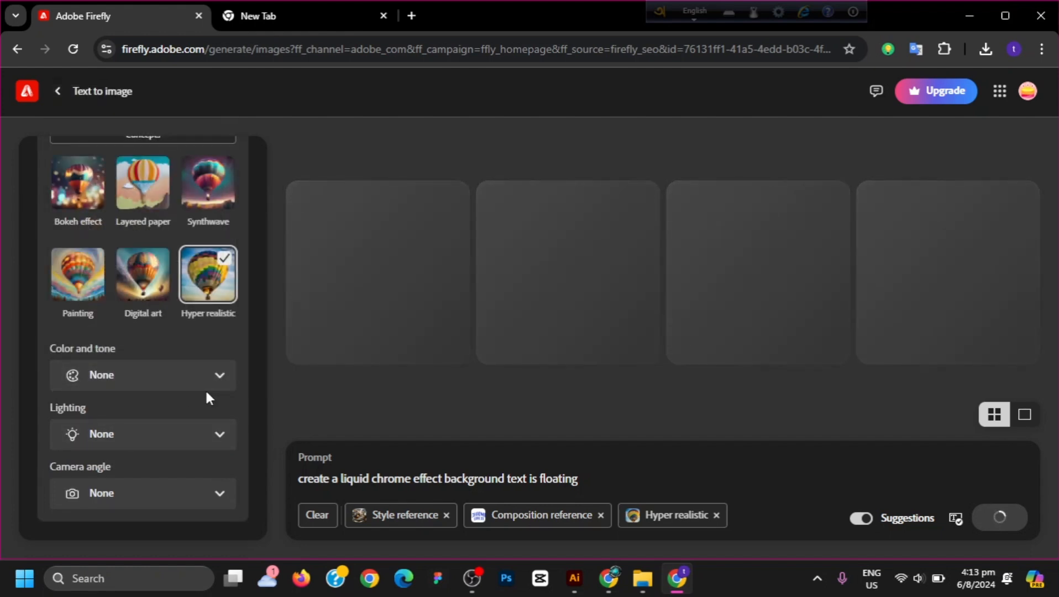
pyautogui.scroll(10, 205, 395)
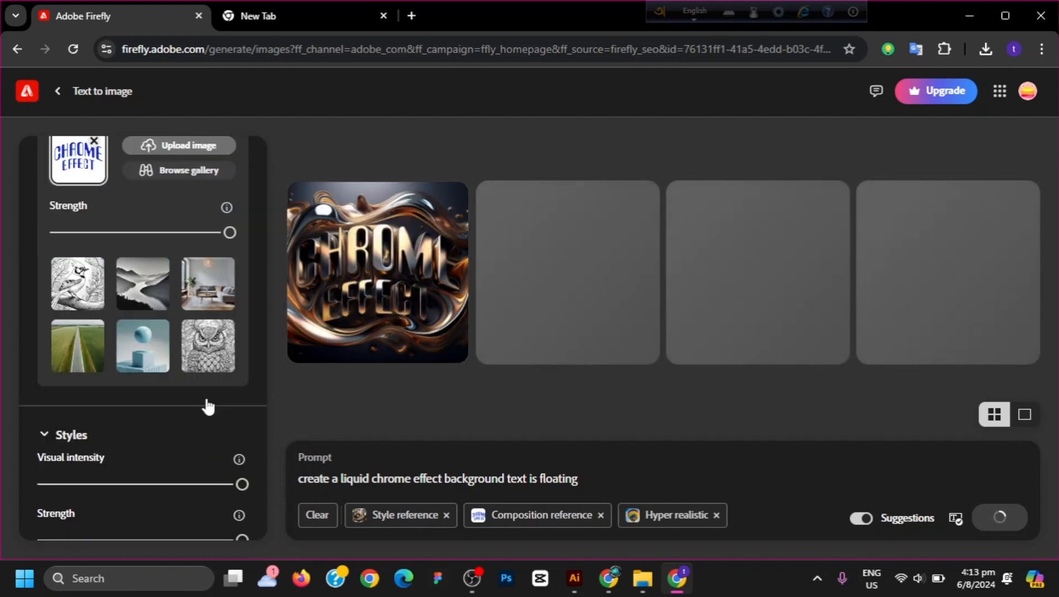
pyautogui.scroll(3, 208, 408)
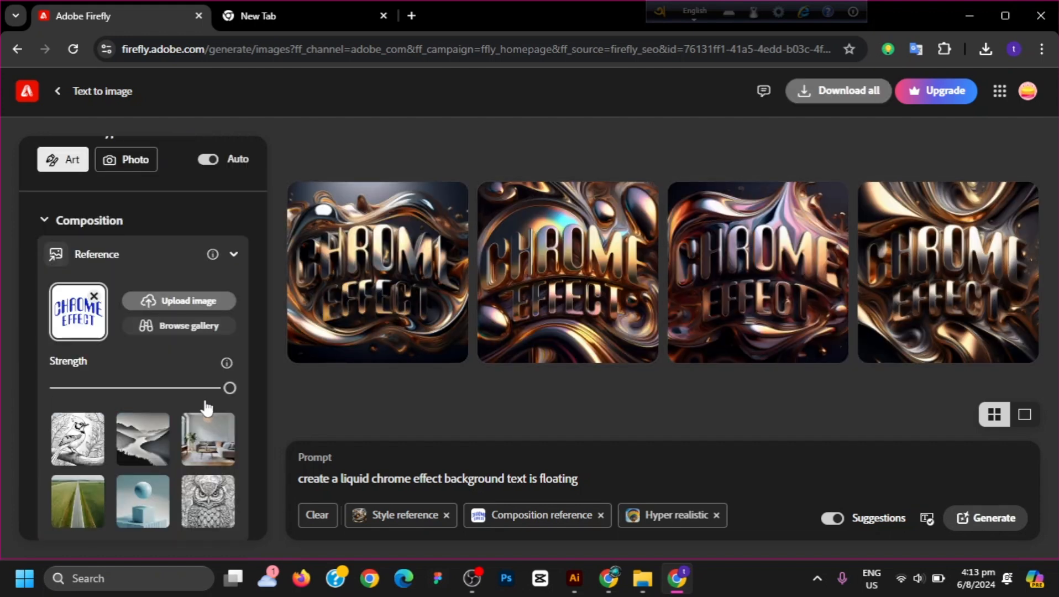
# Replace the style reference with the gallery image of a silhouette in a pink and blue neon ring and generate new images.
pyautogui.scroll(-8, 186, 407)
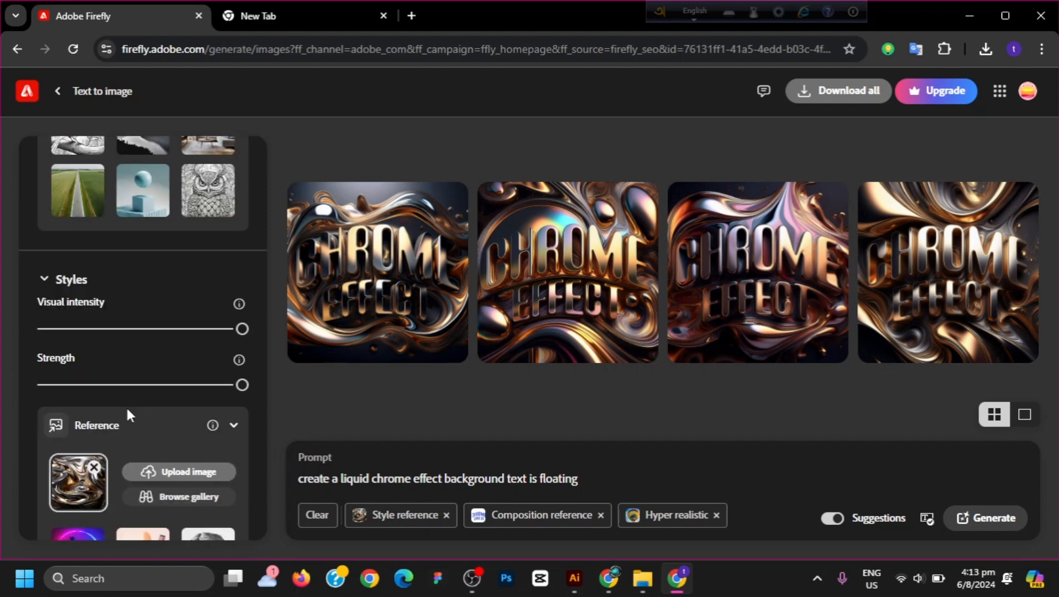
pyautogui.click(105, 409)
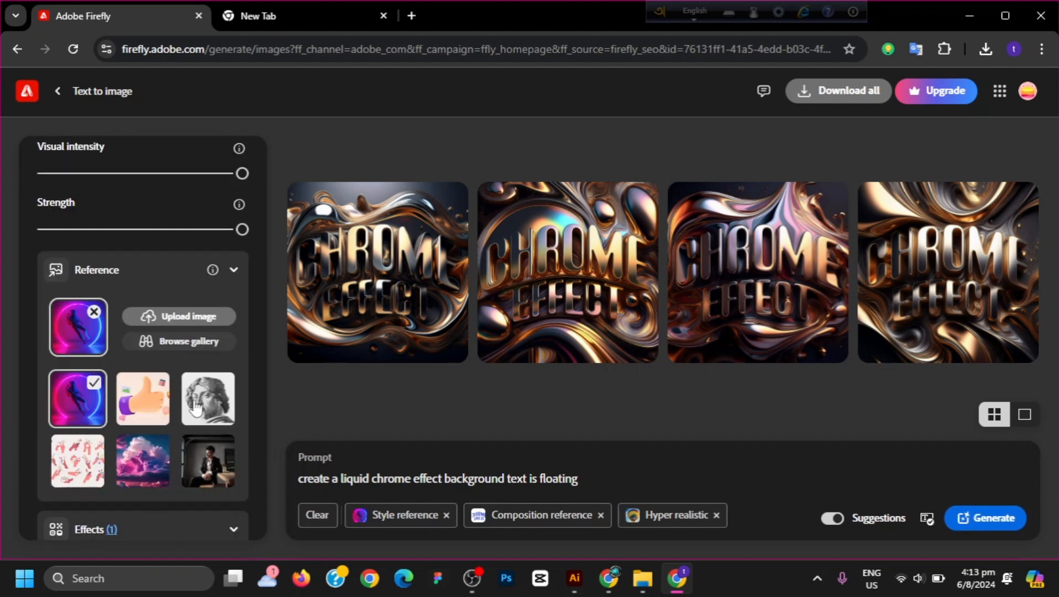
pyautogui.click(996, 526)
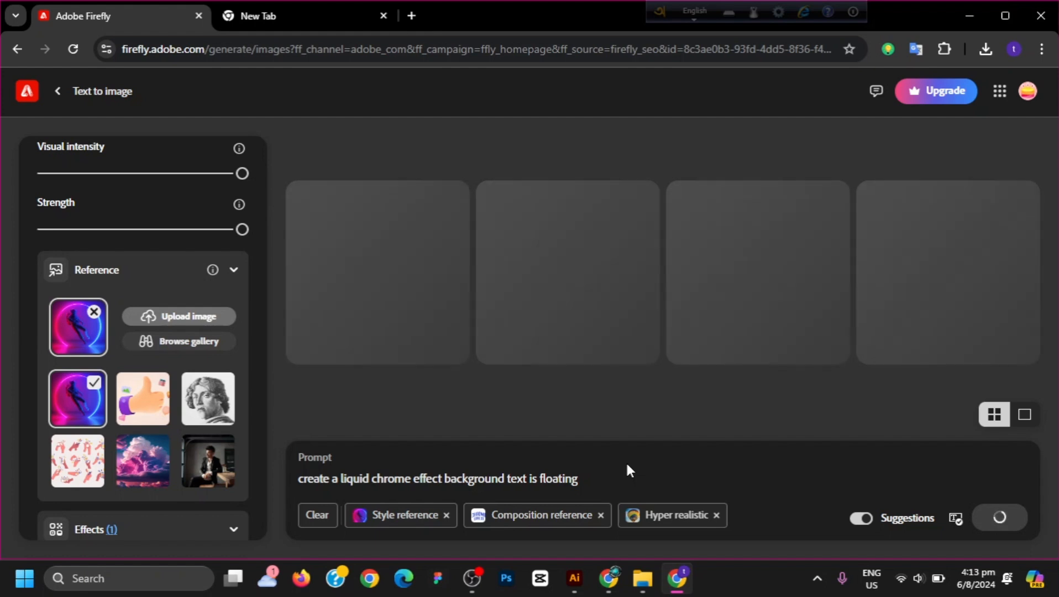
# Examine the generated neon-lit lettering images at enlarged size for color and letter shape.
pyautogui.scroll(-3, 189, 376)
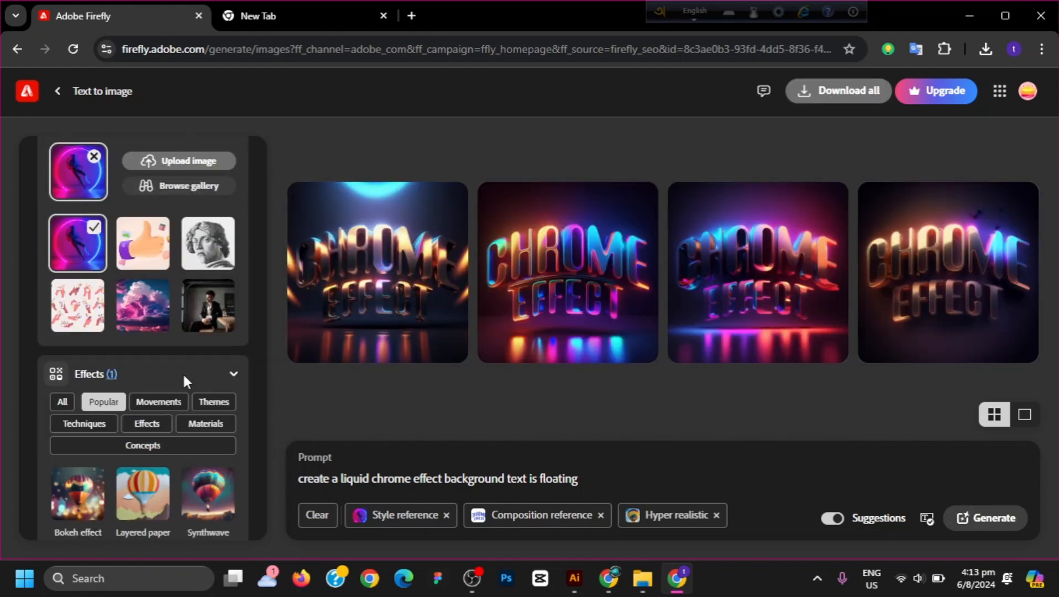
pyautogui.click(570, 299)
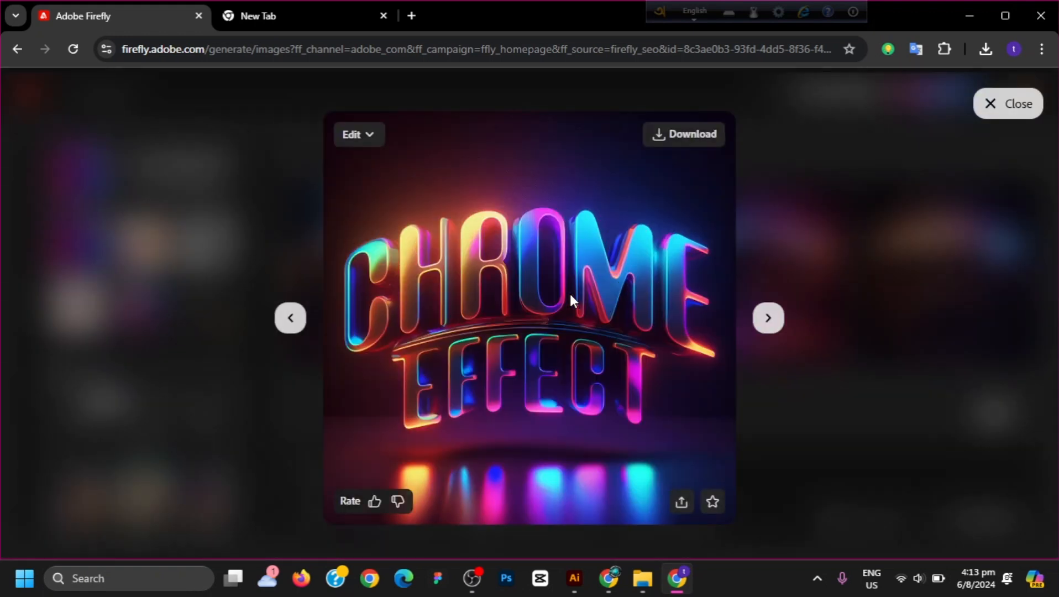
pyautogui.click(770, 319)
pyautogui.click(769, 319)
pyautogui.click(770, 319)
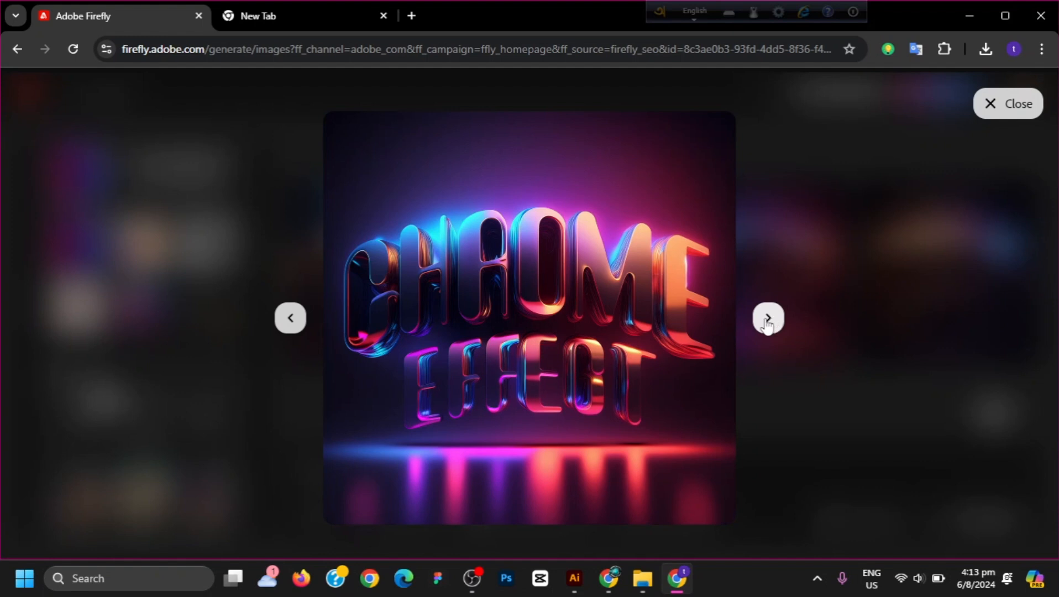
pyautogui.click(1008, 103)
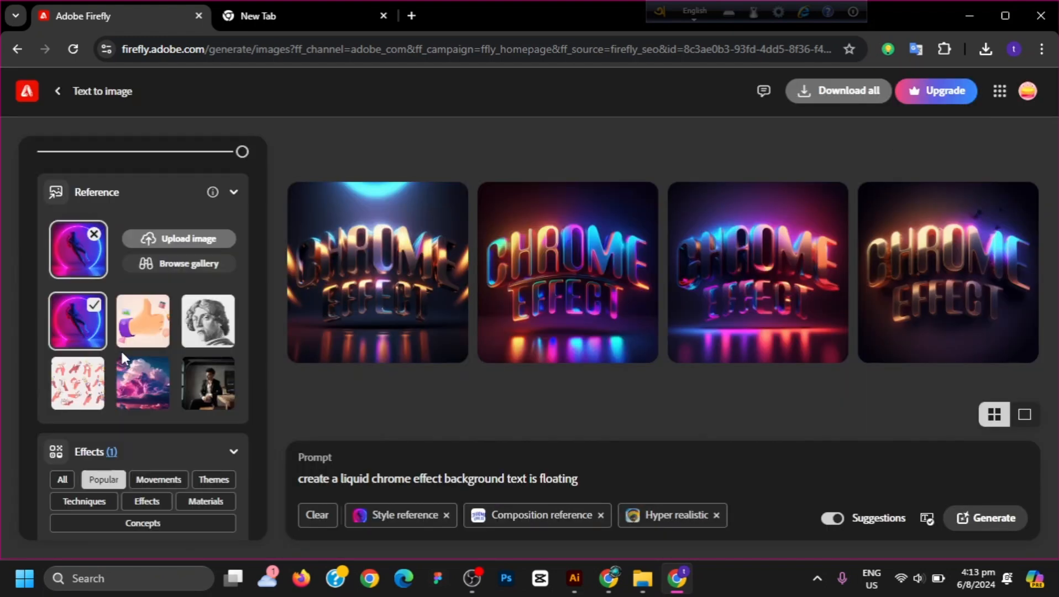
# Add the Bokeh effect alongside the Hyper realistic effect.
pyautogui.scroll(-3, 122, 352)
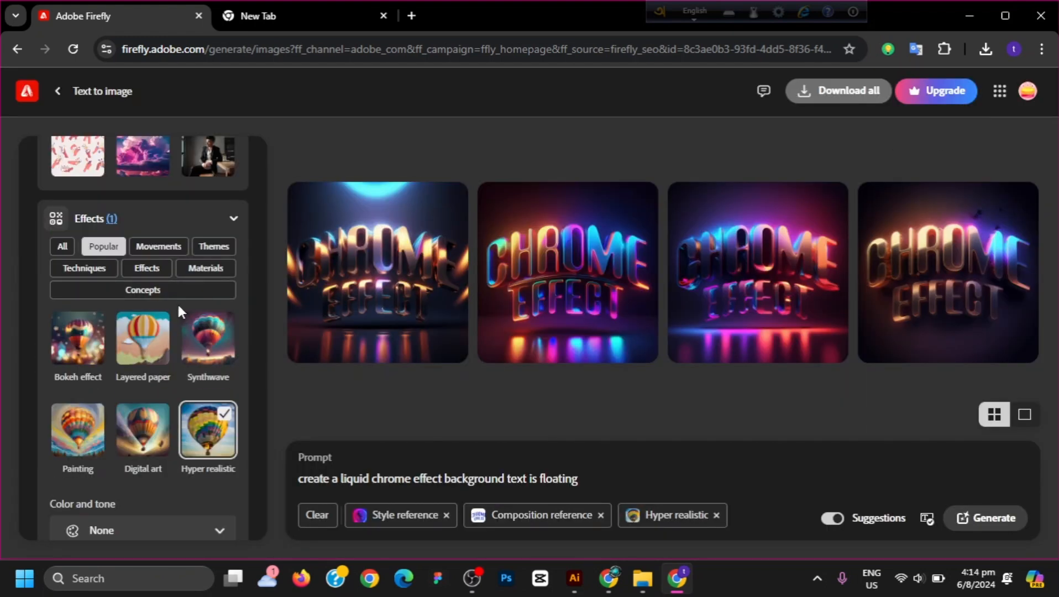
pyautogui.scroll(-1, 175, 315)
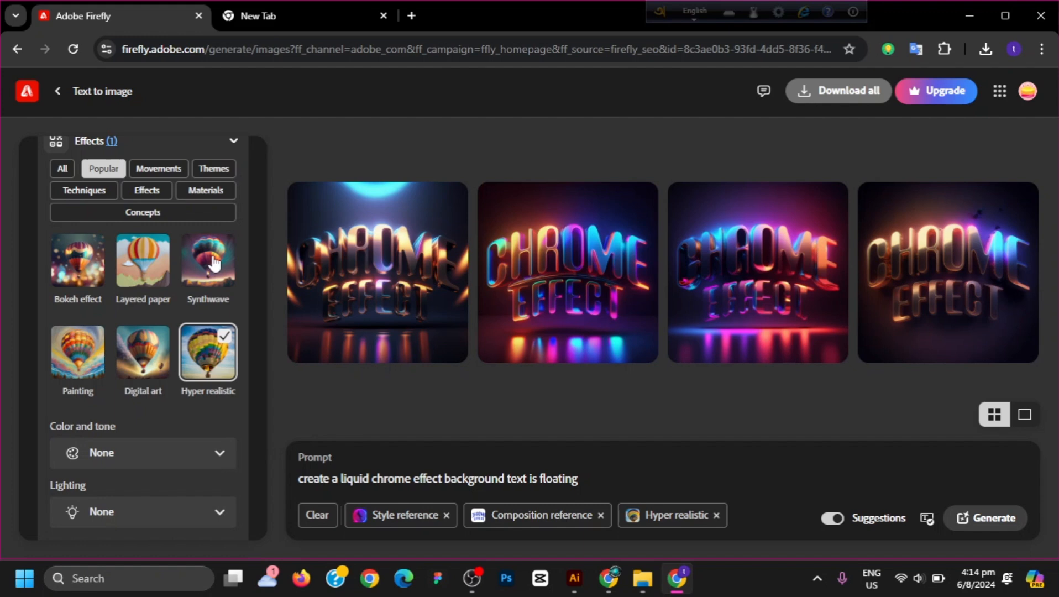
pyautogui.click(77, 260)
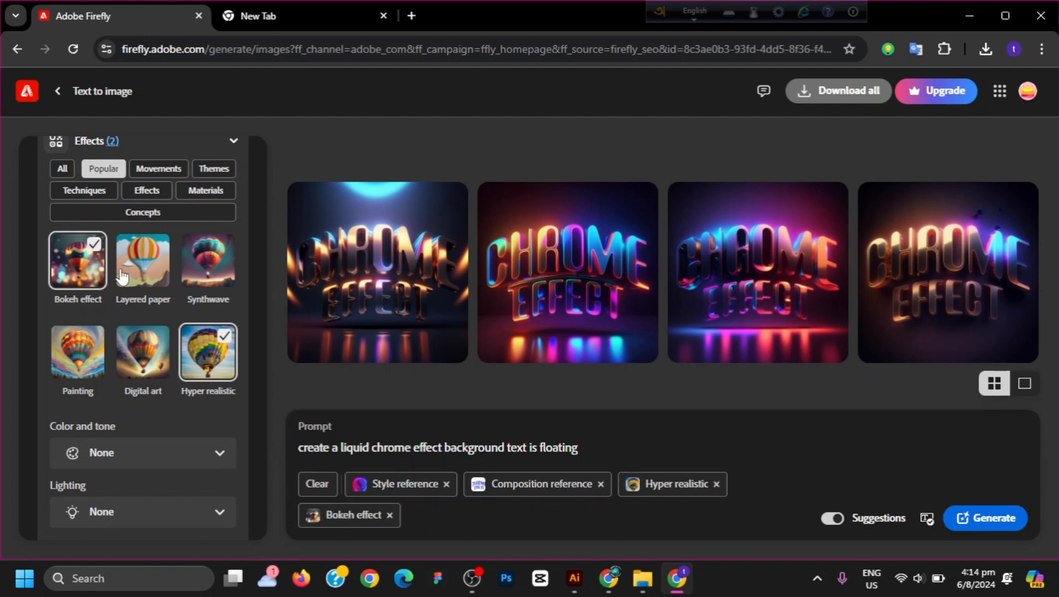
# Upload "Firefly create a liquid chrome effect background 5737" from Downloads as the style reference and generate images with both effects.
pyautogui.scroll(5, 145, 287)
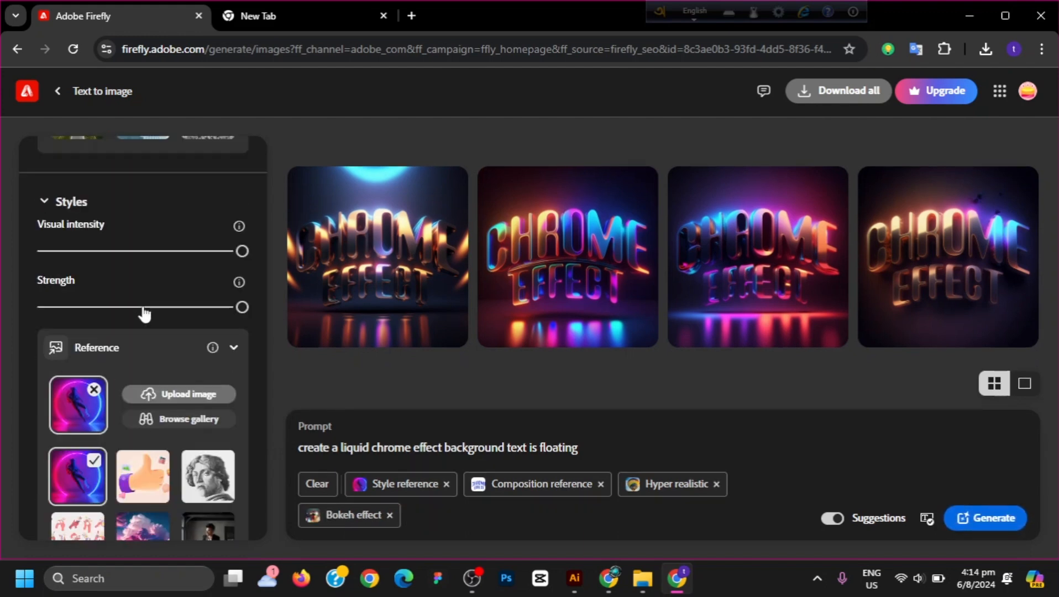
pyautogui.click(172, 395)
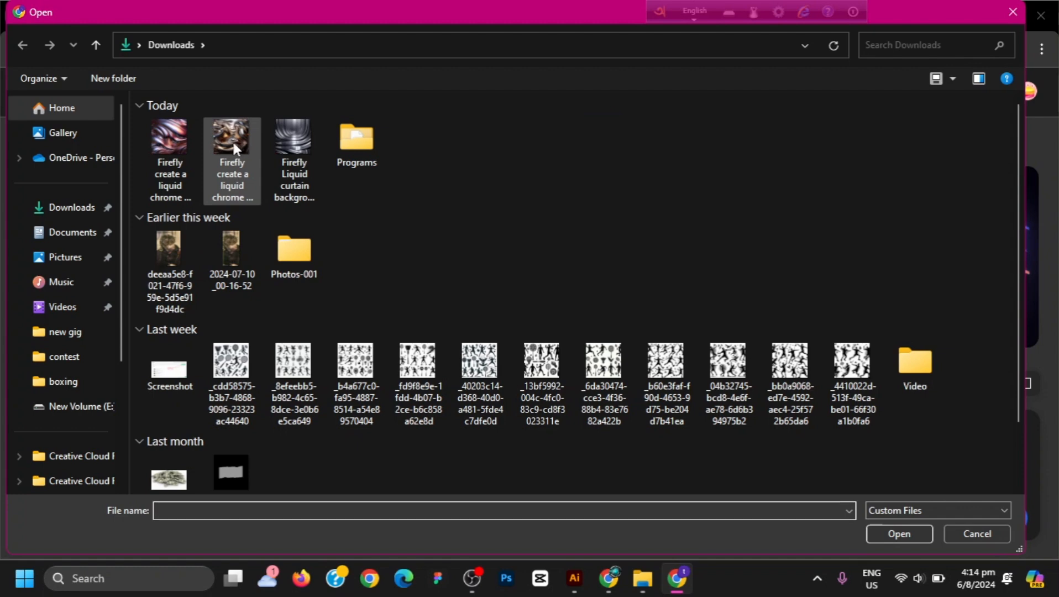
pyautogui.click(234, 140)
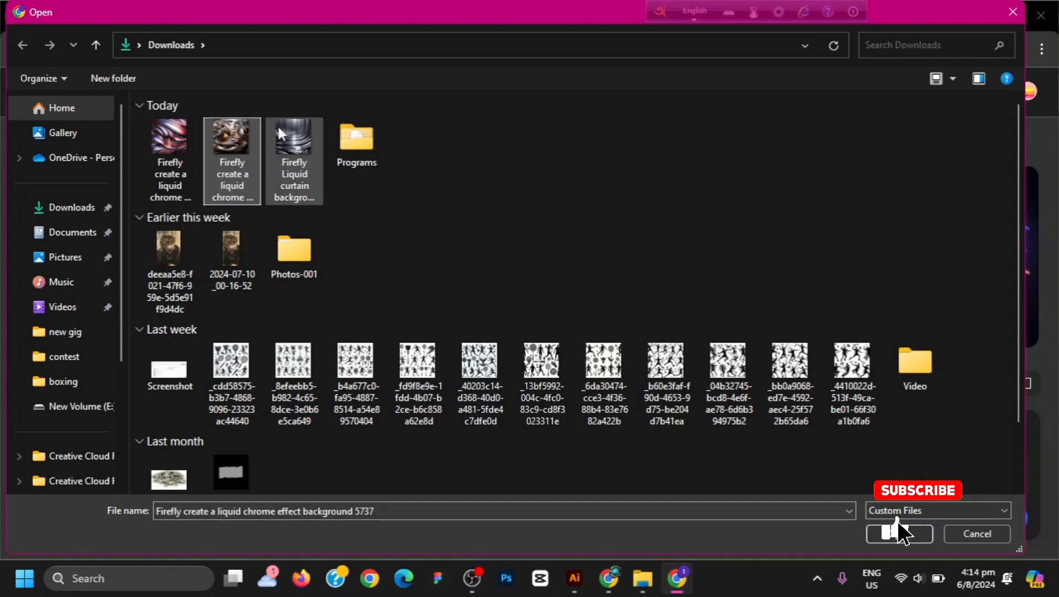
pyautogui.click(294, 161)
pyautogui.click(233, 161)
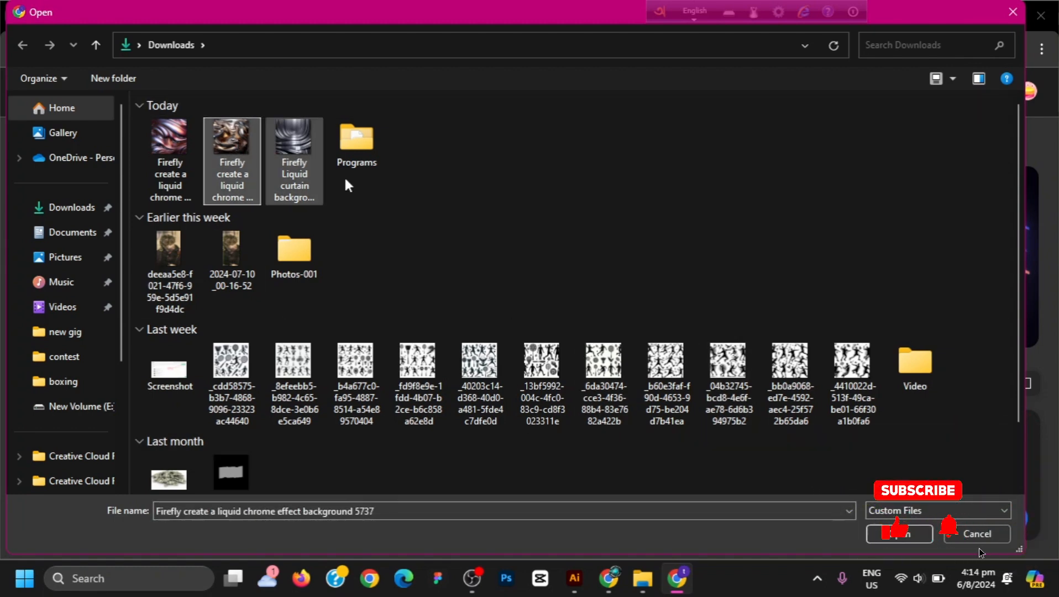
pyautogui.click(907, 535)
pyautogui.click(966, 520)
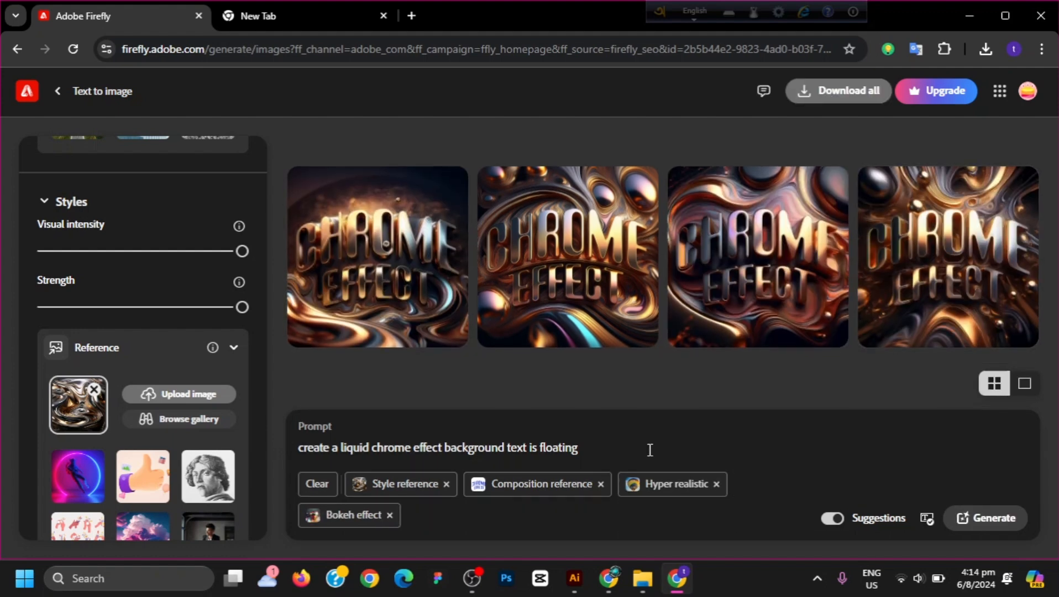
# Examine the chrome lettering images generated with the Bokeh effect one by one at enlarged size.
pyautogui.click(581, 287)
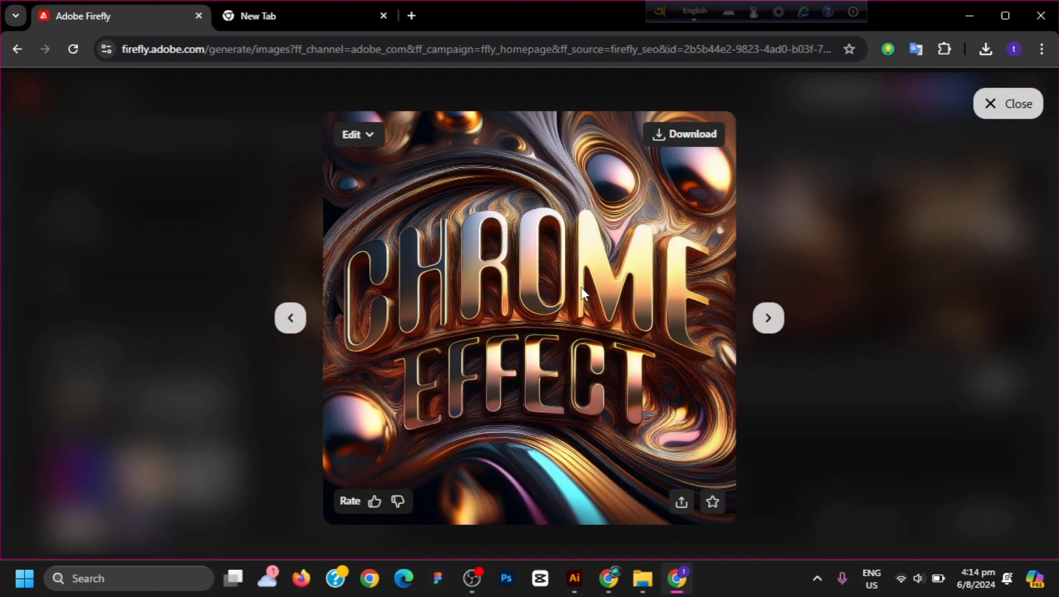
pyautogui.click(769, 319)
pyautogui.click(772, 326)
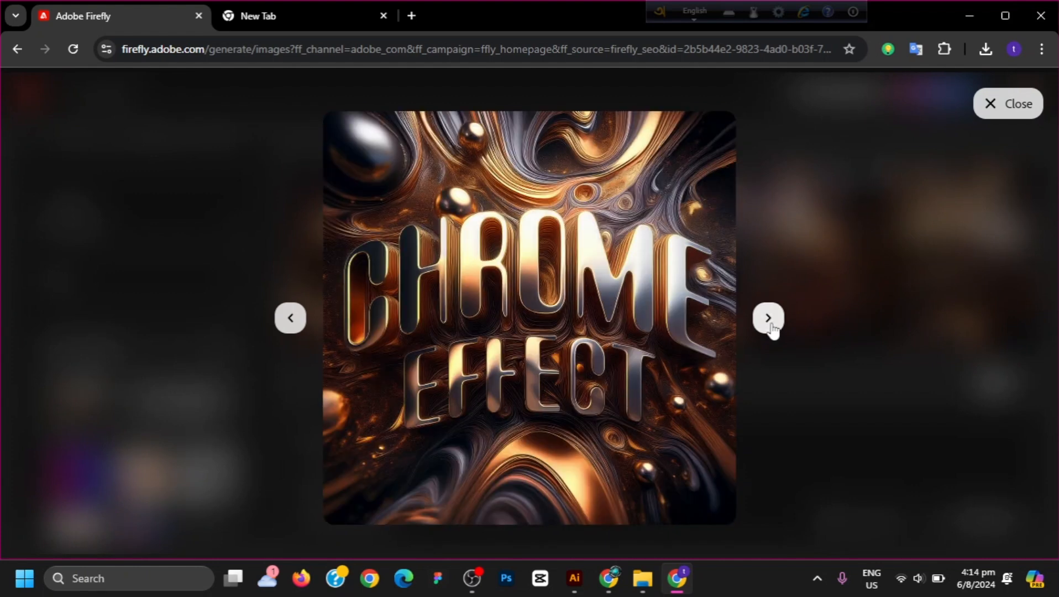
pyautogui.click(772, 326)
pyautogui.click(769, 319)
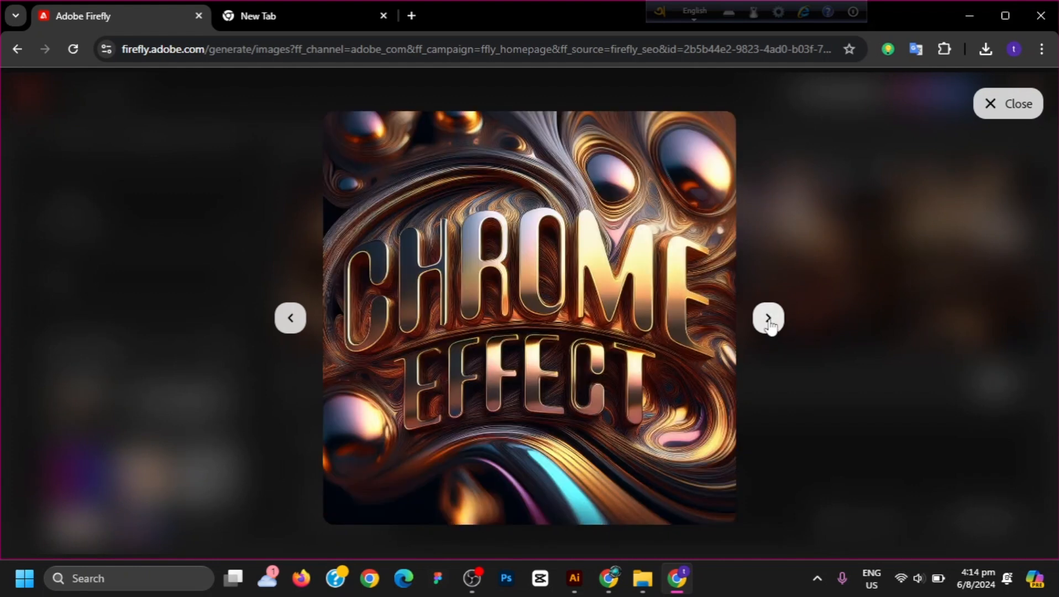
pyautogui.click(982, 115)
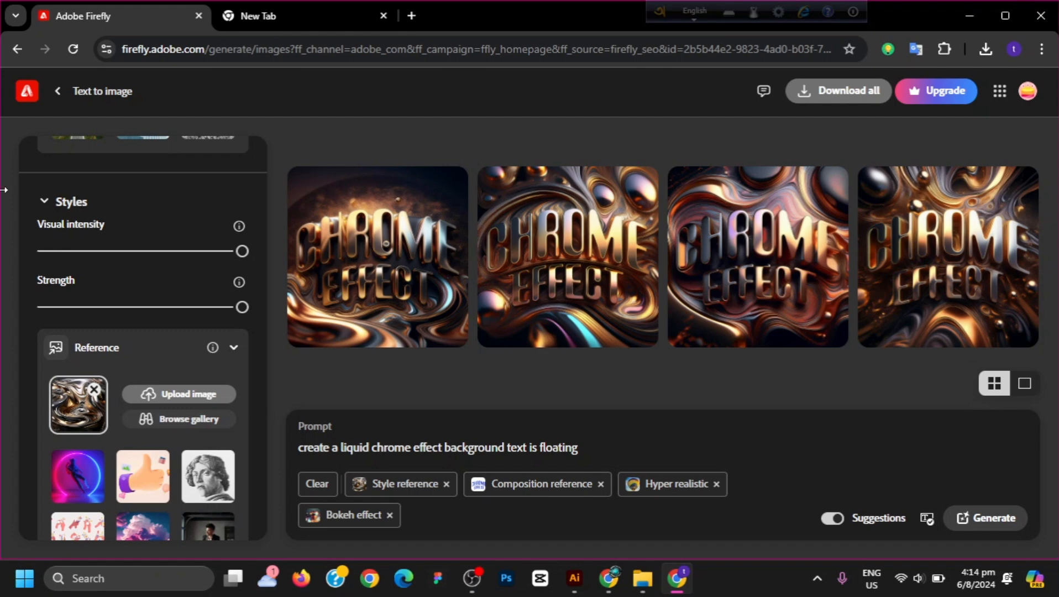
# Replace the style reference with the silver "Firefly Liquid curtain" background image from Downloads and generate new images.
pyautogui.scroll(-2, 91, 406)
pyautogui.click(79, 330)
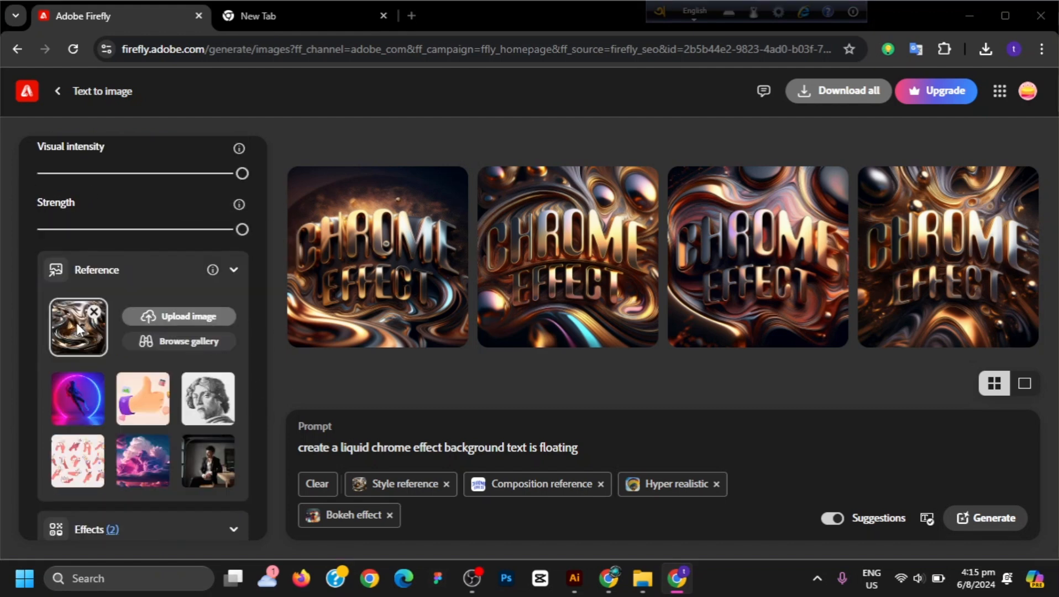
pyautogui.click(294, 147)
pyautogui.click(872, 533)
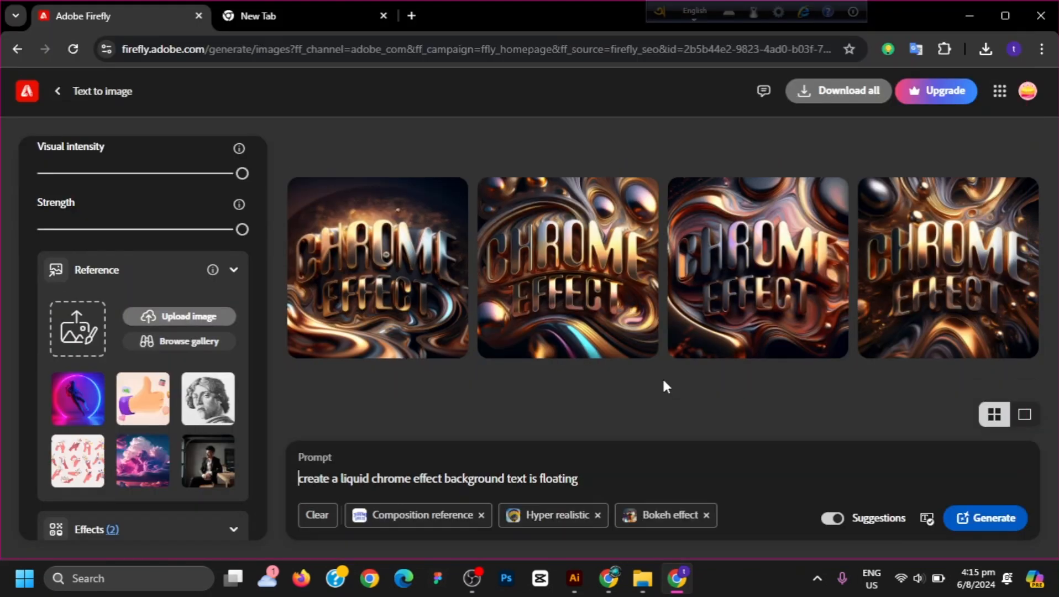
pyautogui.click(974, 519)
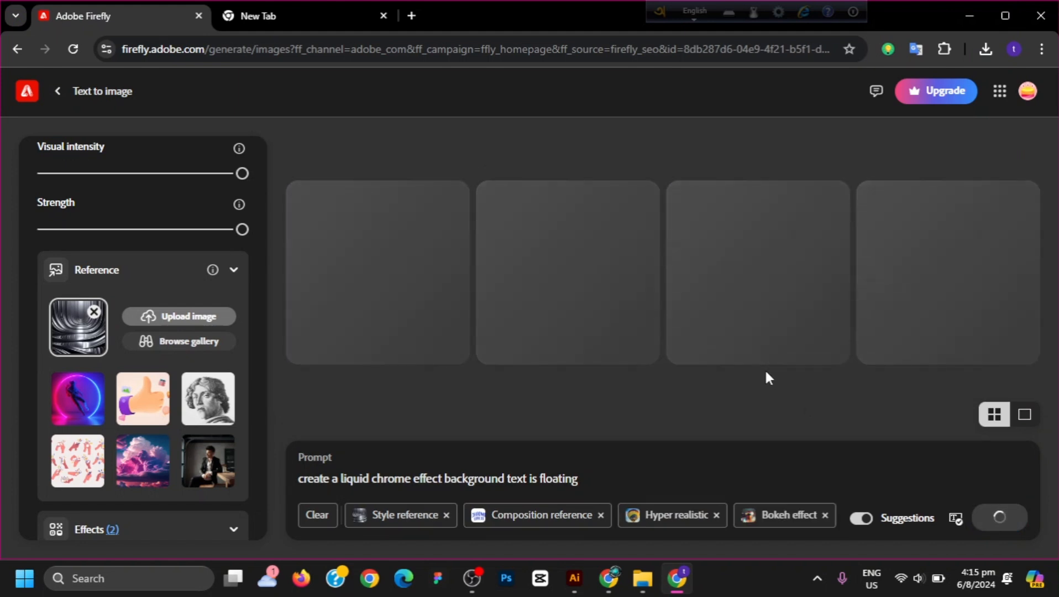